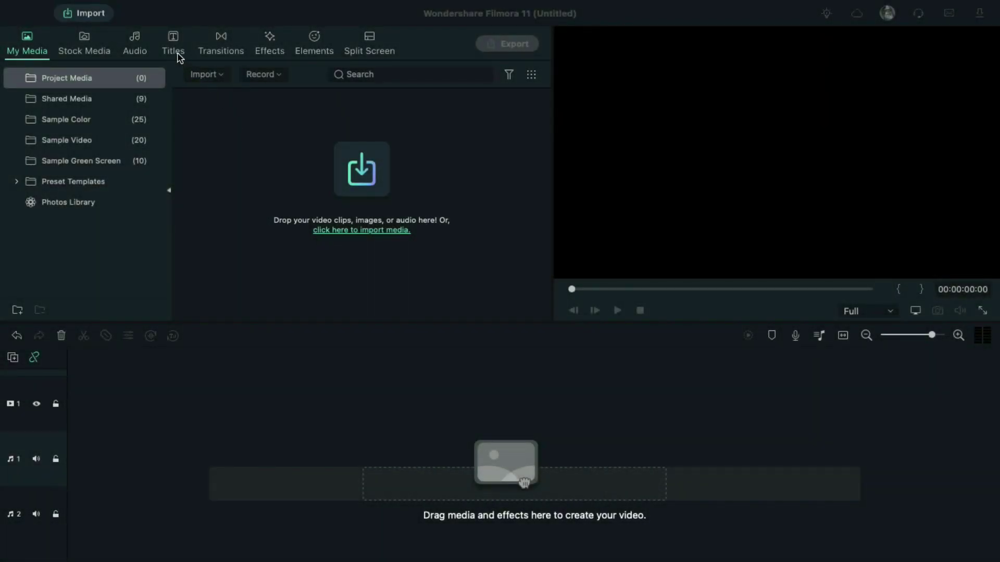
Step: Place the Default Title on the timeline and extend it to about seven seconds
left_click(173, 49)
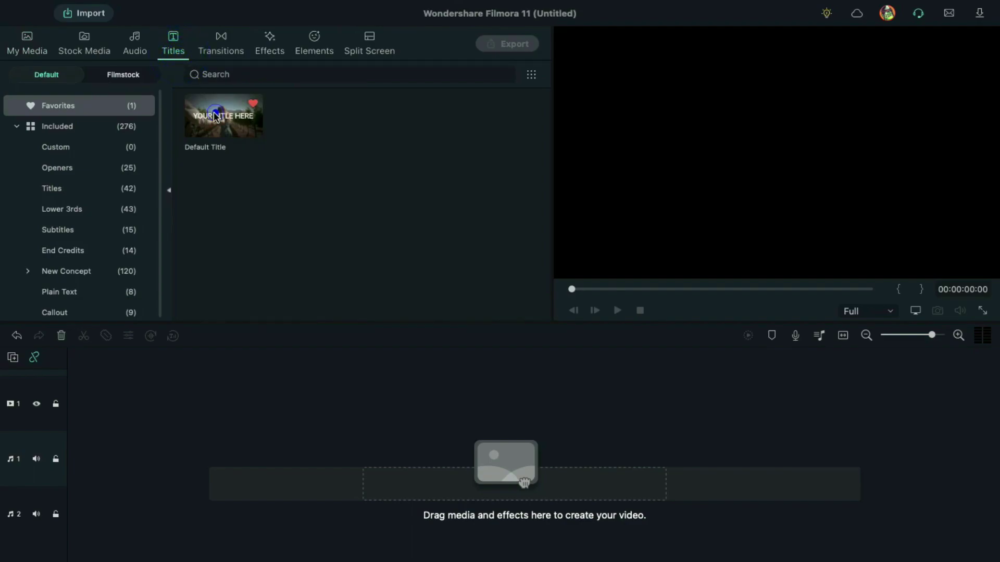
left_click_drag(223, 116, 70, 411)
left_click_drag(550, 393, 745, 394)
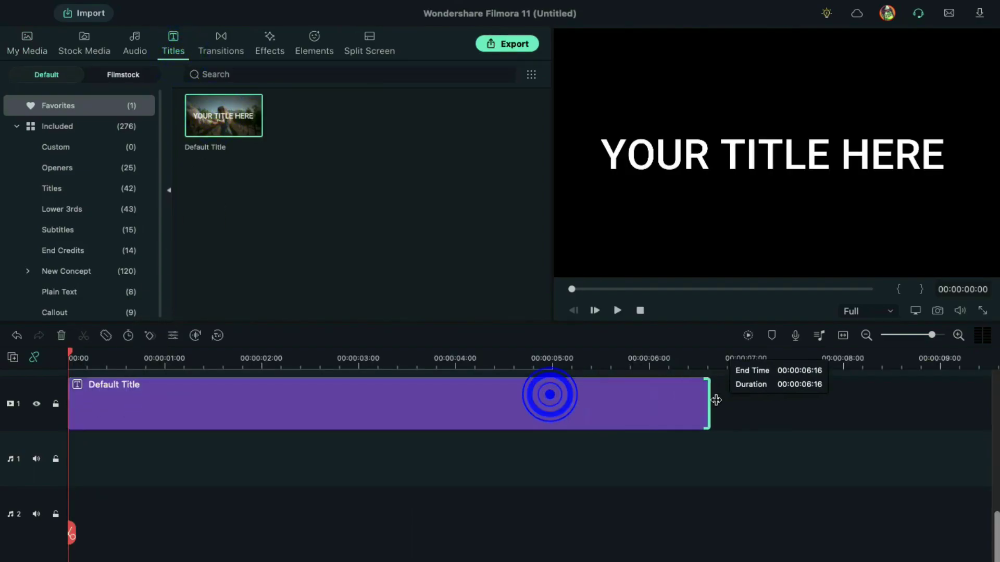
Step: Set the title font to Montserrat Medium at size 50
double_click(268, 408)
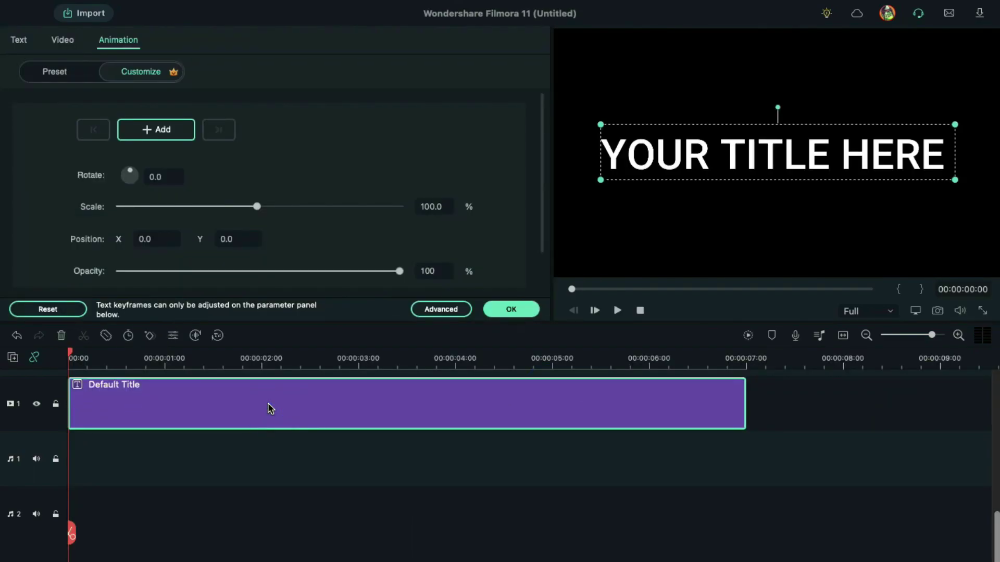
left_click(19, 40)
left_click(346, 119)
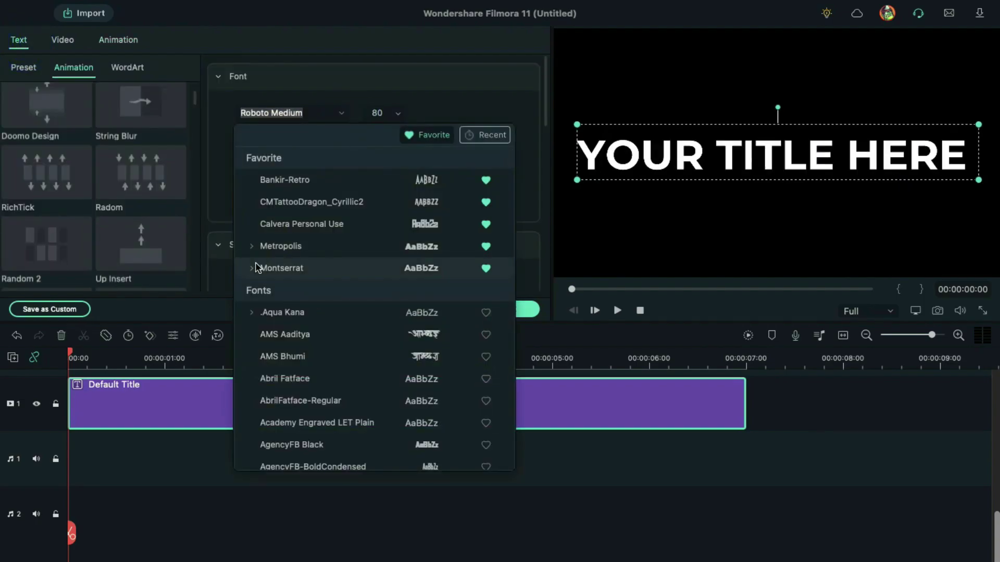
left_click(261, 266)
double_click(378, 113)
type("50")
key("Return")
Step: Change the title text to CINEMATIC TITLE and widen letter spacing to 12
left_click(328, 190)
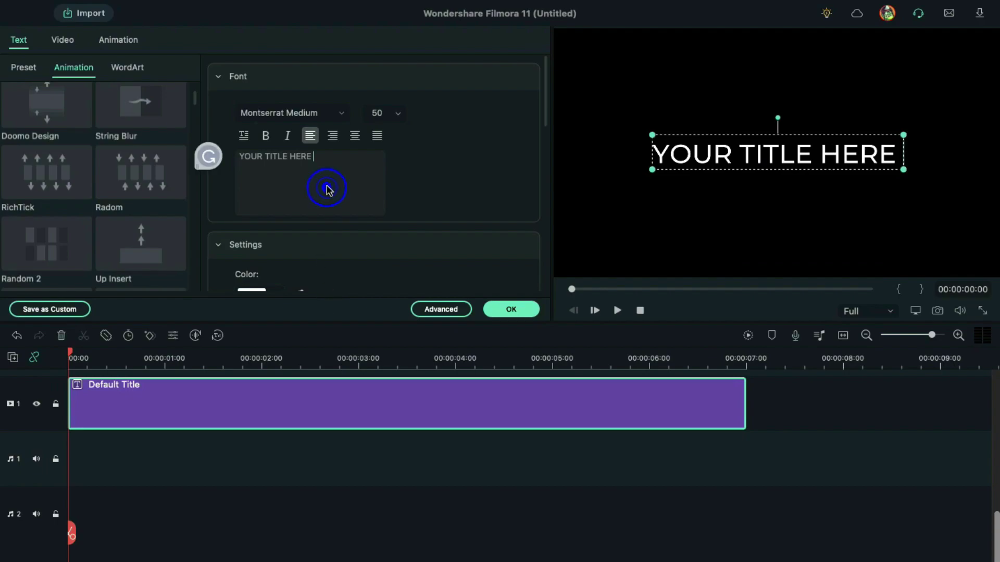
key("ctrl+a")
type("CINEMATIC TITLE")
scroll(331, 281, "down", 1)
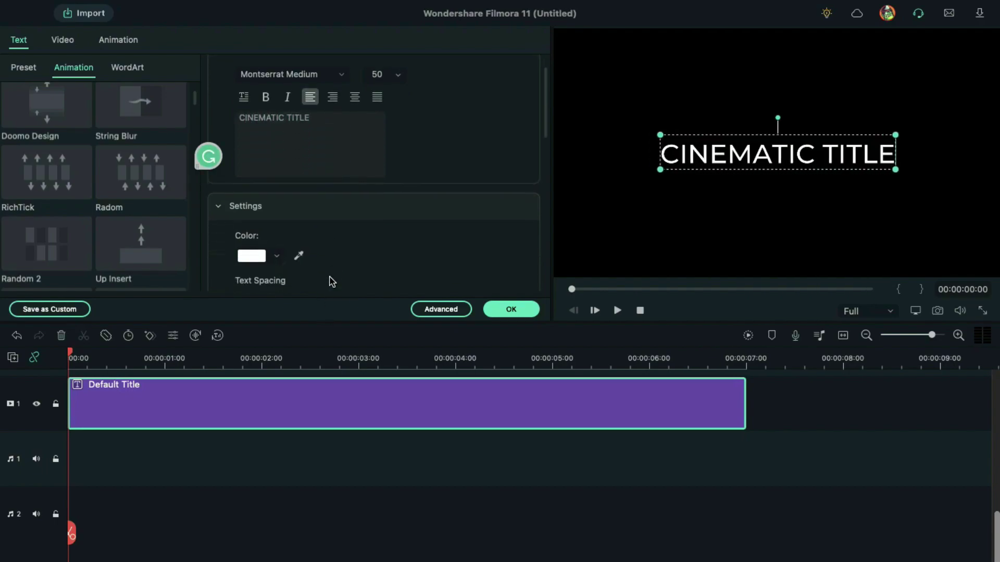
scroll(330, 282, "down", 1)
left_click(261, 256)
double_click(261, 256)
type("12")
key("Return")
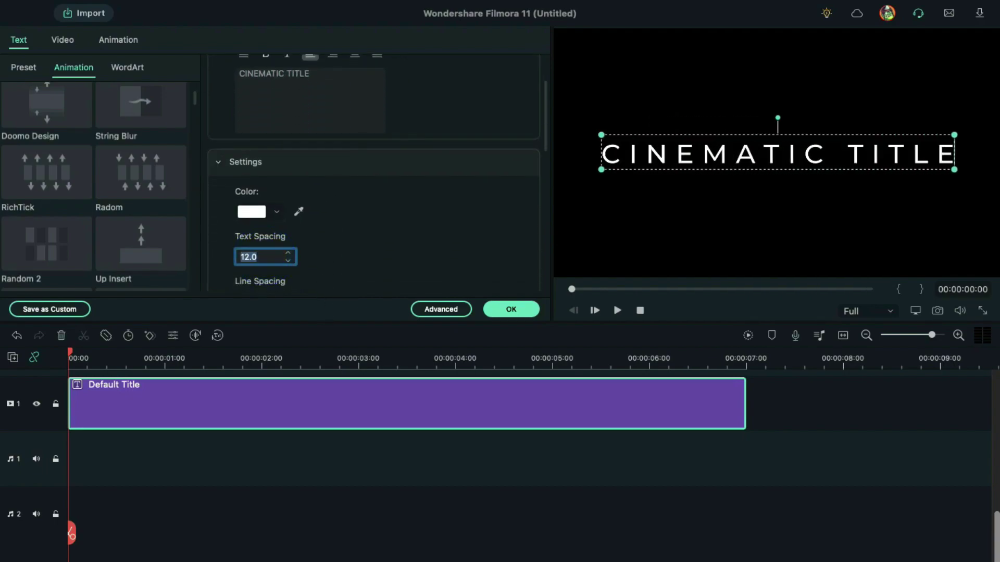
scroll(337, 271, "up", 2)
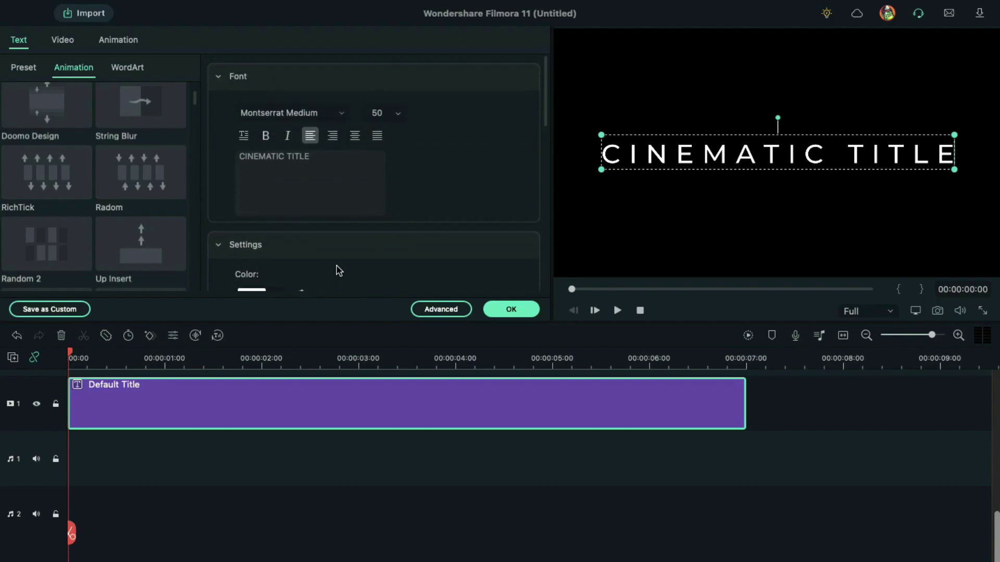
Step: Replace the N, A, both I's and L with spaces, leaving 'CI EM T C T T E'
left_click(253, 162)
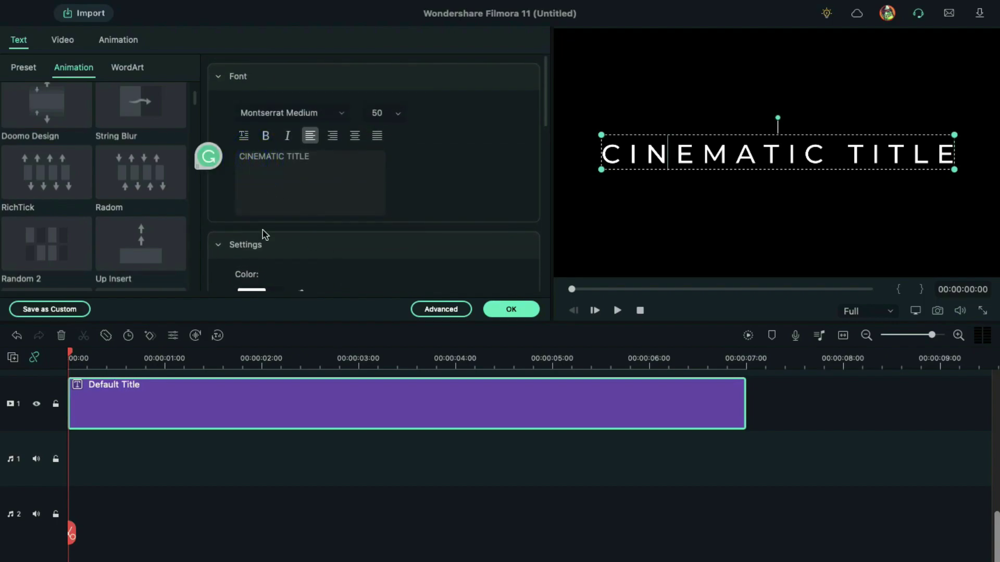
key("BackSpace")
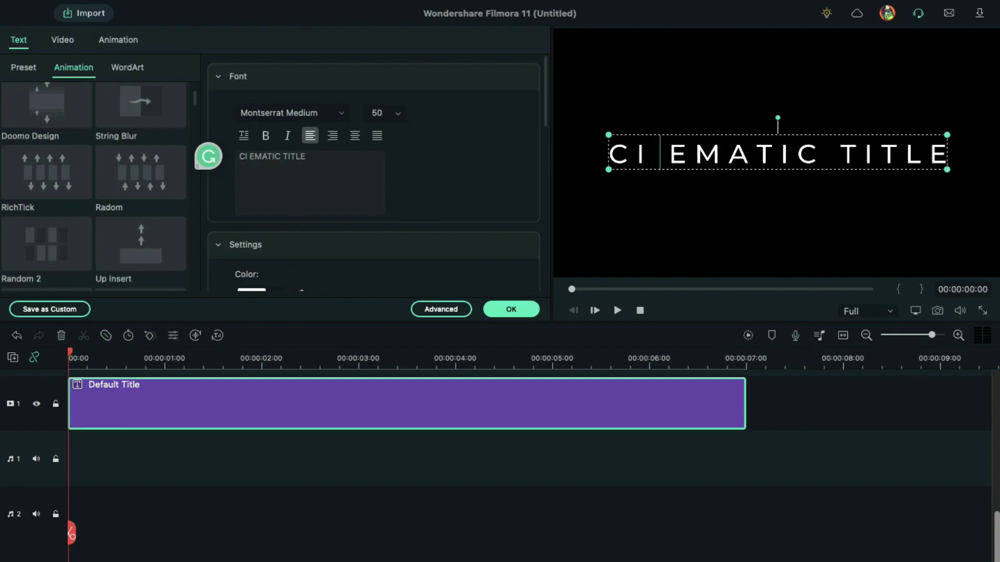
key("Right")
key("Right")
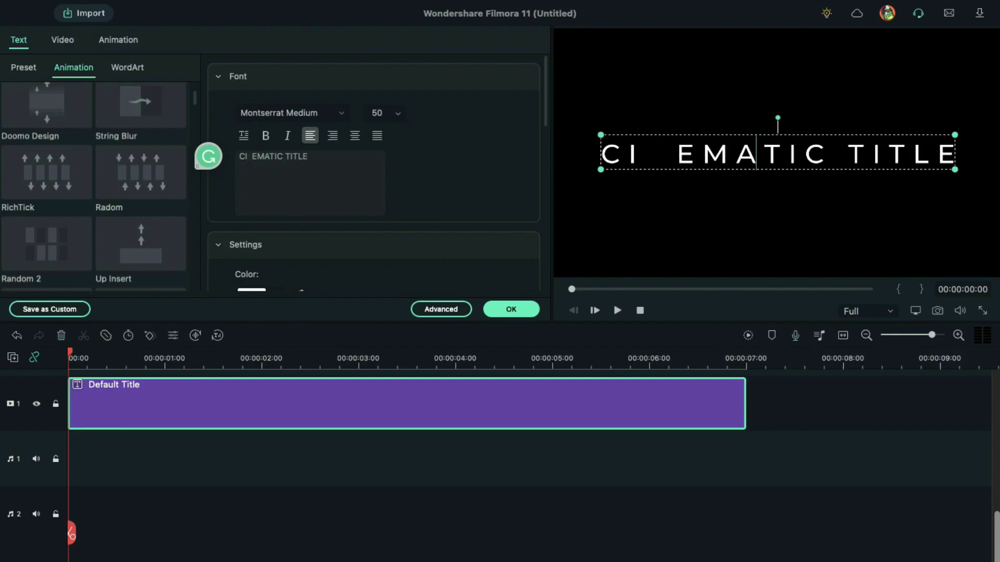
key("BackSpace")
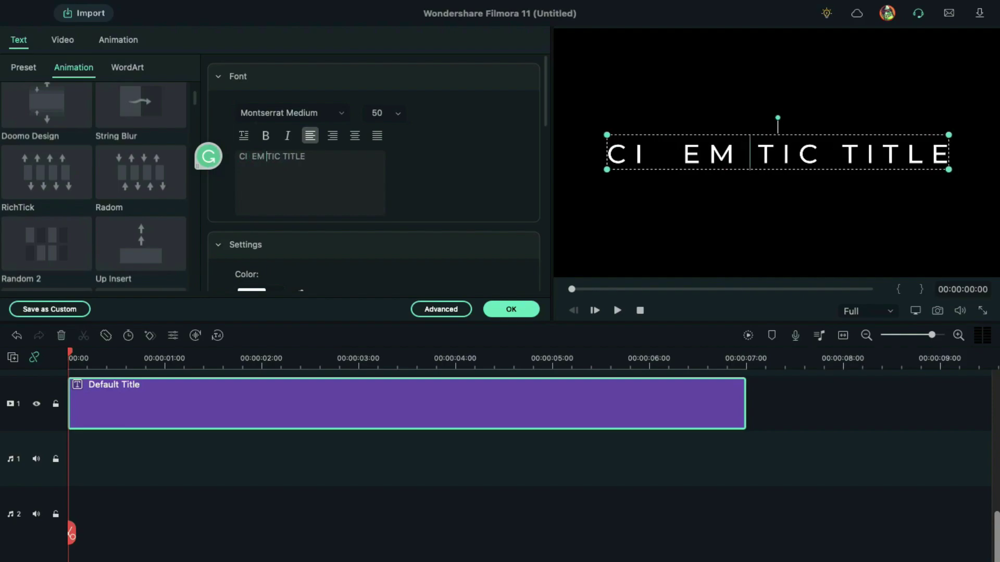
key("Right")
key("Right")
key("BackSpace")
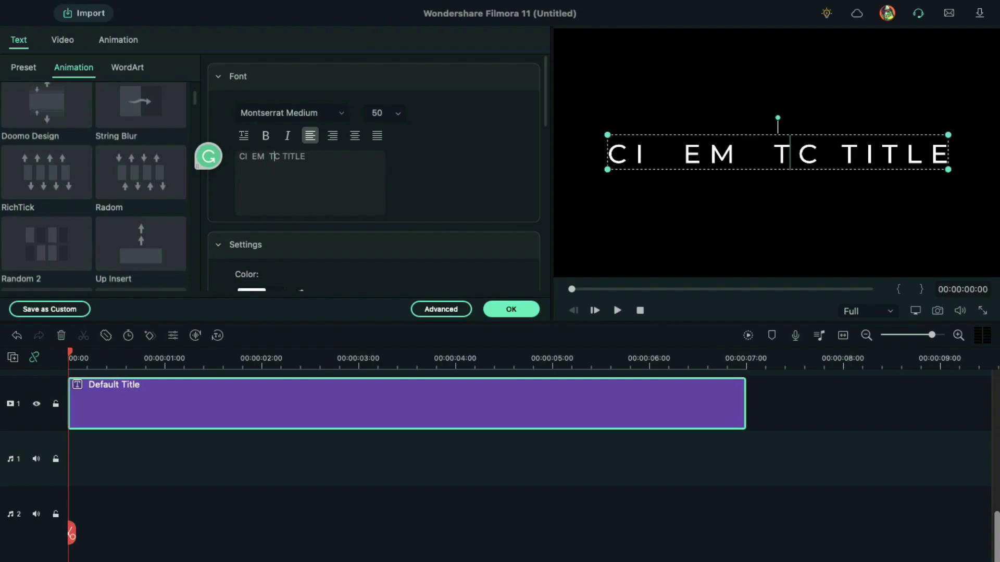
key("Right")
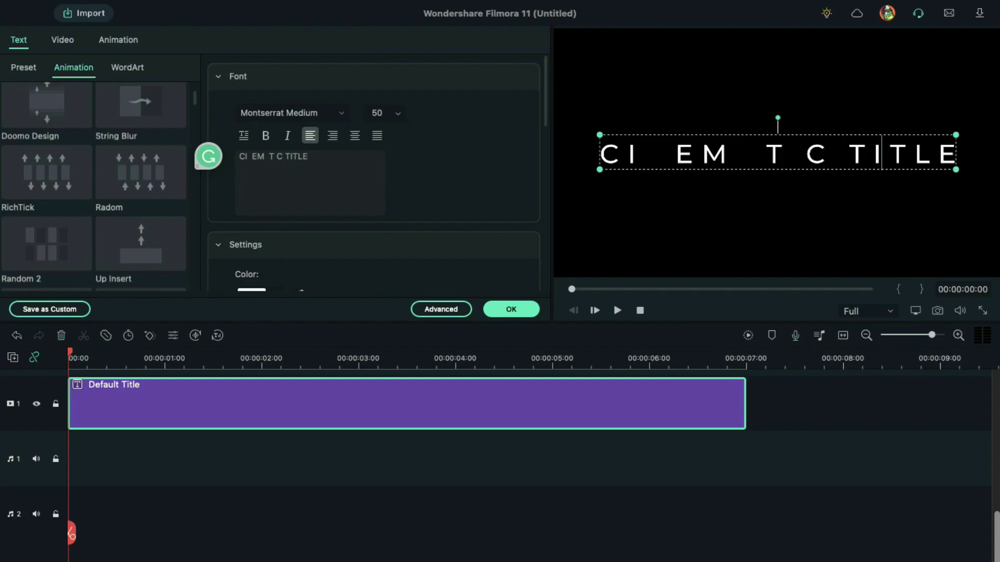
key("BackSpace")
key("Right")
key("Right")
key("BackSpace")
type(".")
left_click(296, 155)
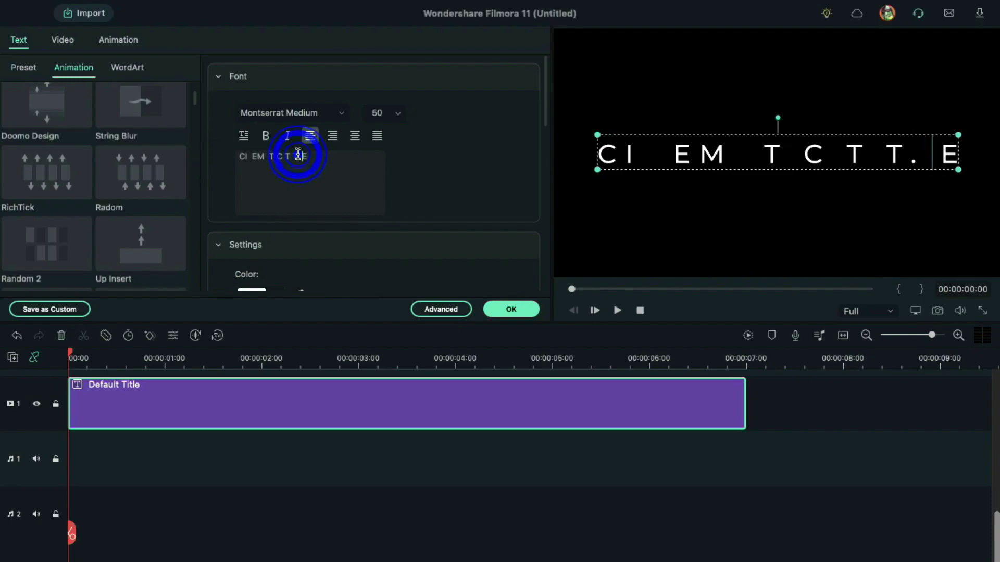
key("BackSpace")
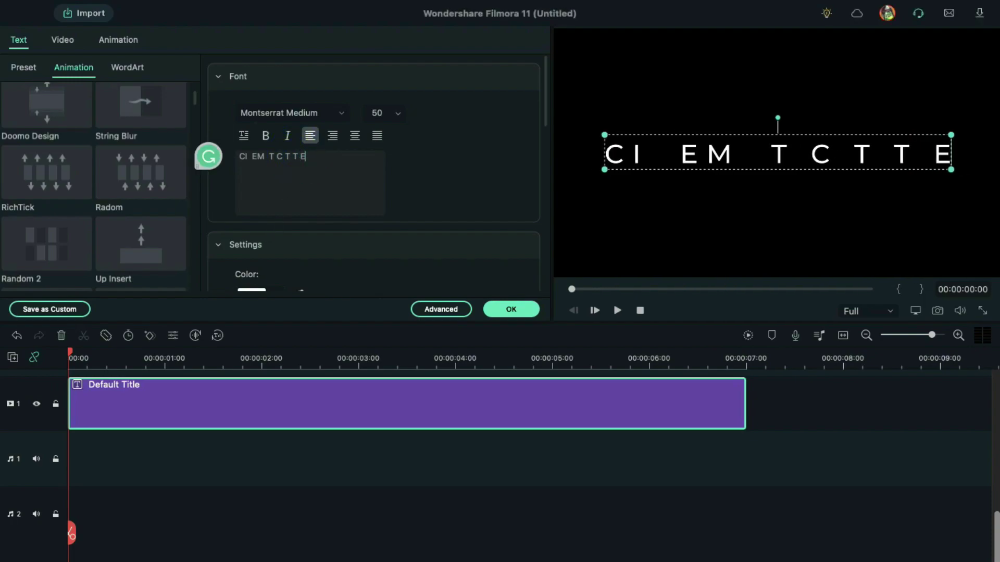
Step: Paste a copy of the title on the track above and select its text
left_click(266, 400)
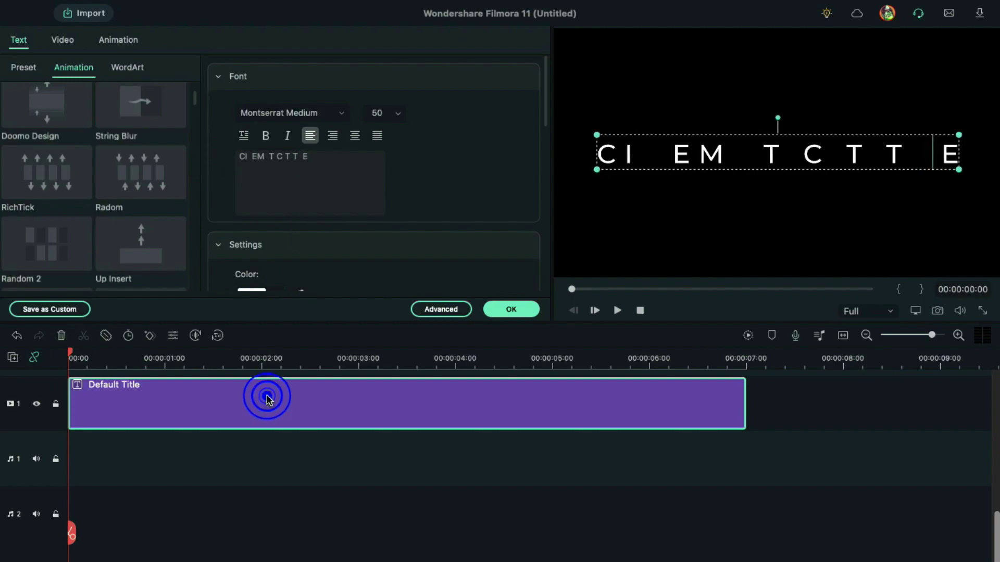
scroll(267, 400, "up", 3)
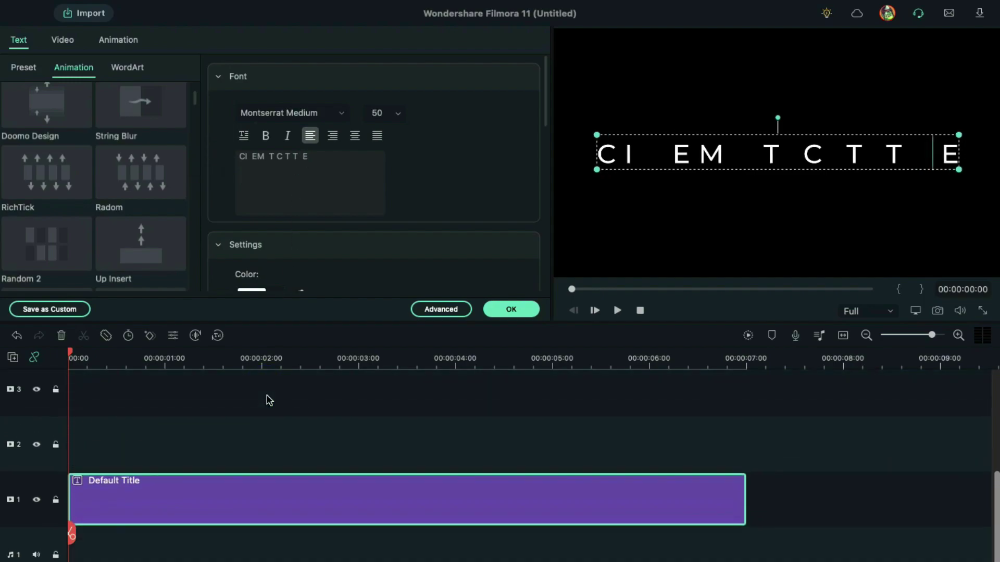
left_click(62, 421)
key("ctrl+v")
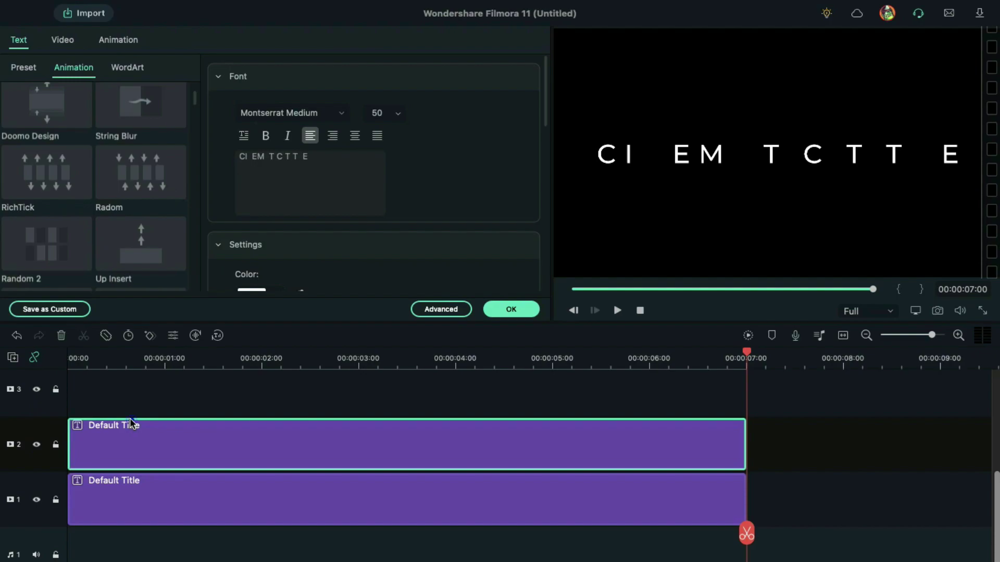
left_click(152, 435)
left_click(311, 163)
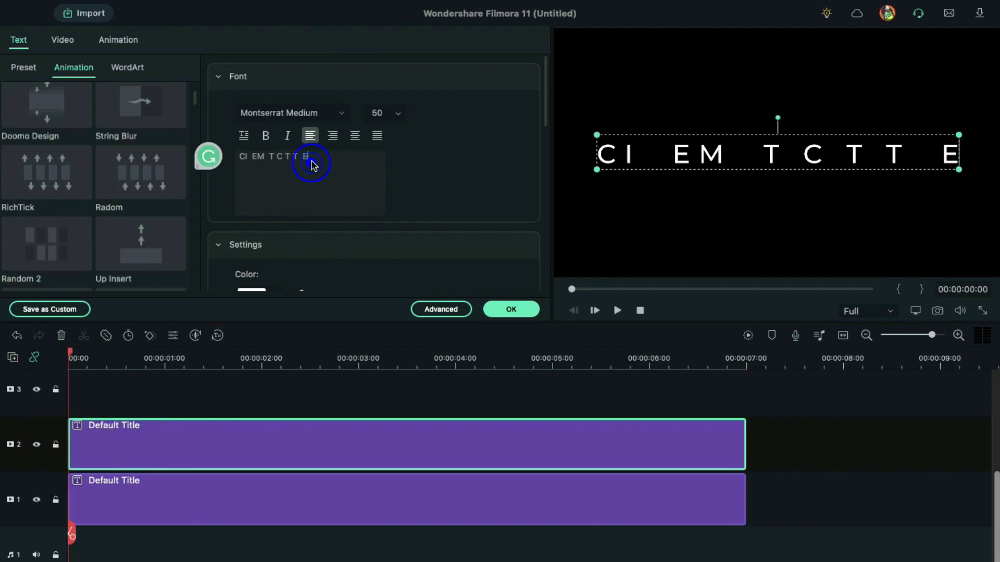
key("ctrl+a")
type("N")
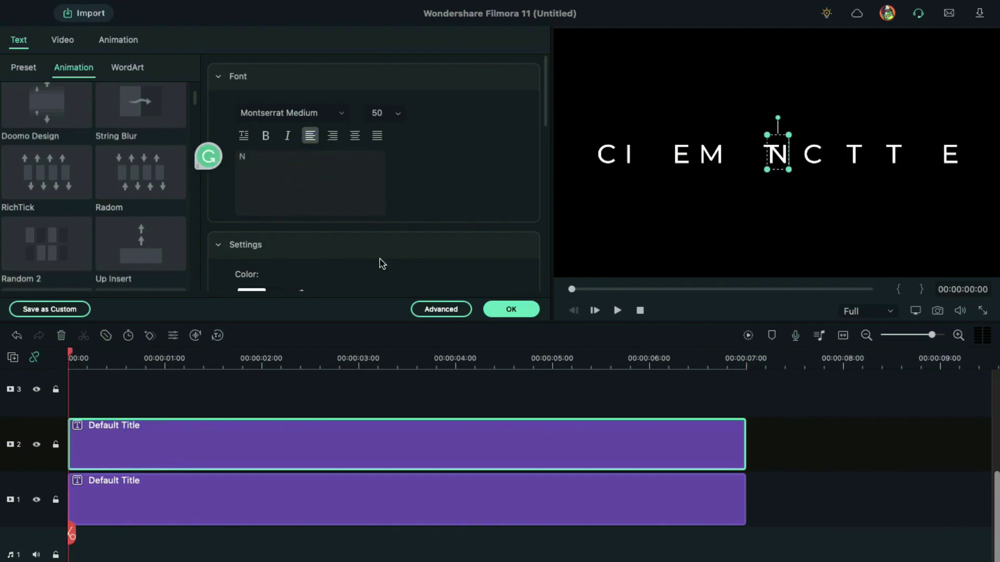
scroll(381, 264, "down", 5)
scroll(380, 261, "down", 5)
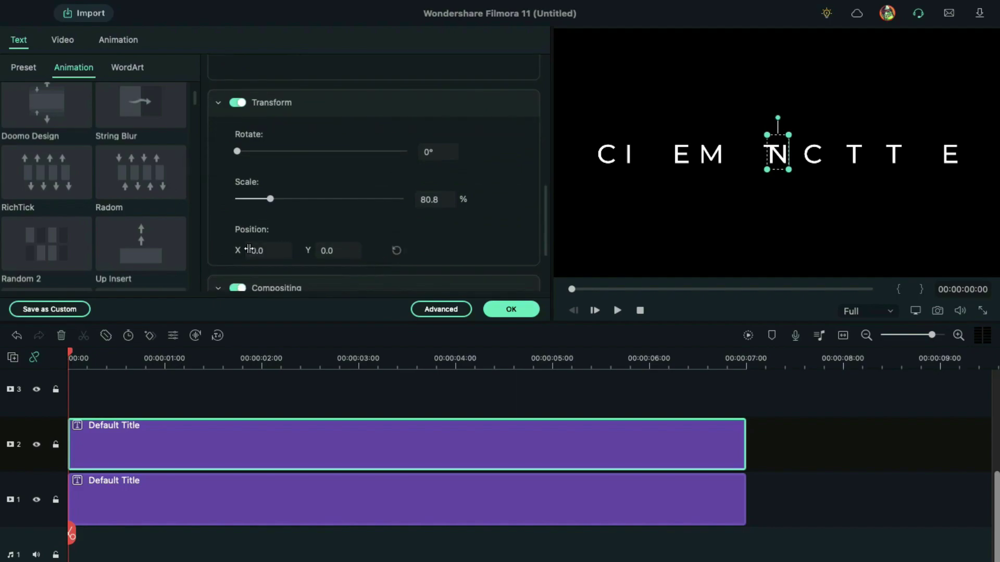
Step: Move the N letter into its gap and add another copy positioned for A
left_click_drag(247, 250, 2, 223)
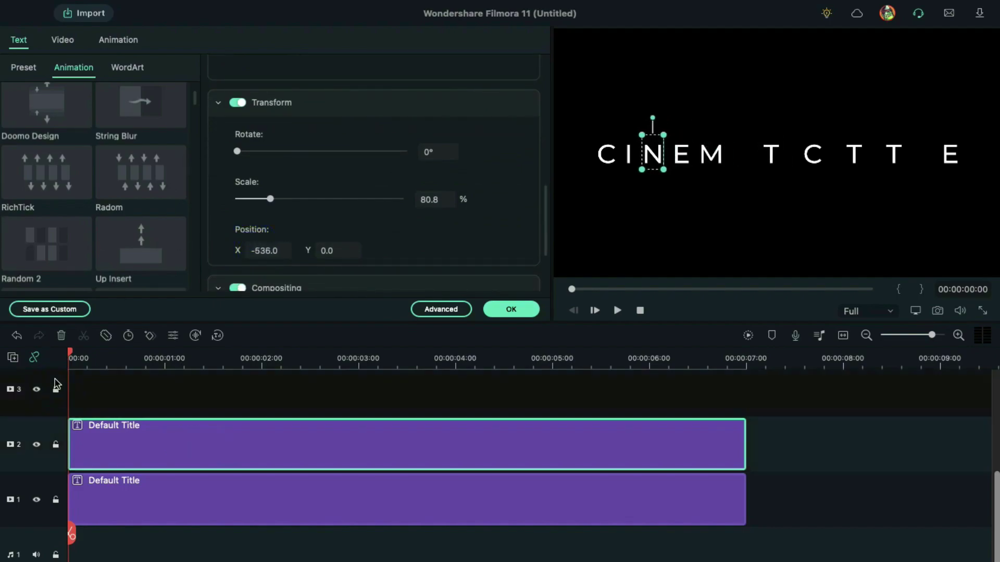
key("ctrl+v")
type("A")
scroll(461, 235, "down", 3)
type("-149")
key("Return")
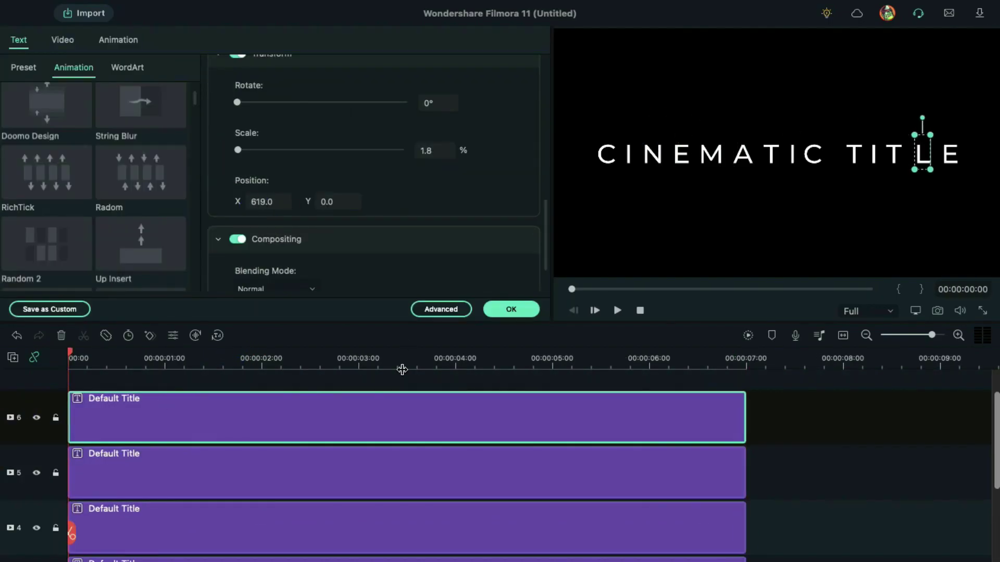
scroll(404, 435, "down", 3)
Step: Hide the other letter tracks and snapshot the isolated N
left_click(36, 494)
left_click(36, 438)
scroll(37, 438, "down", 2)
left_click(36, 517)
left_click(937, 311)
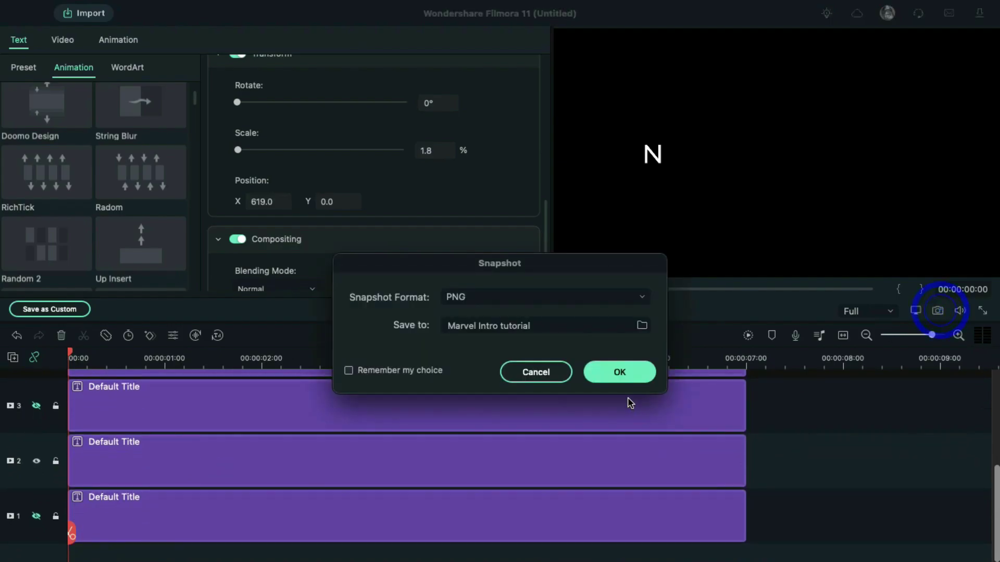
left_click(622, 370)
scroll(295, 453, "up", 1)
Step: Isolate the I and L letters and save their snapshots
left_click(36, 518)
left_click(36, 408)
left_click(36, 464)
left_click(36, 409)
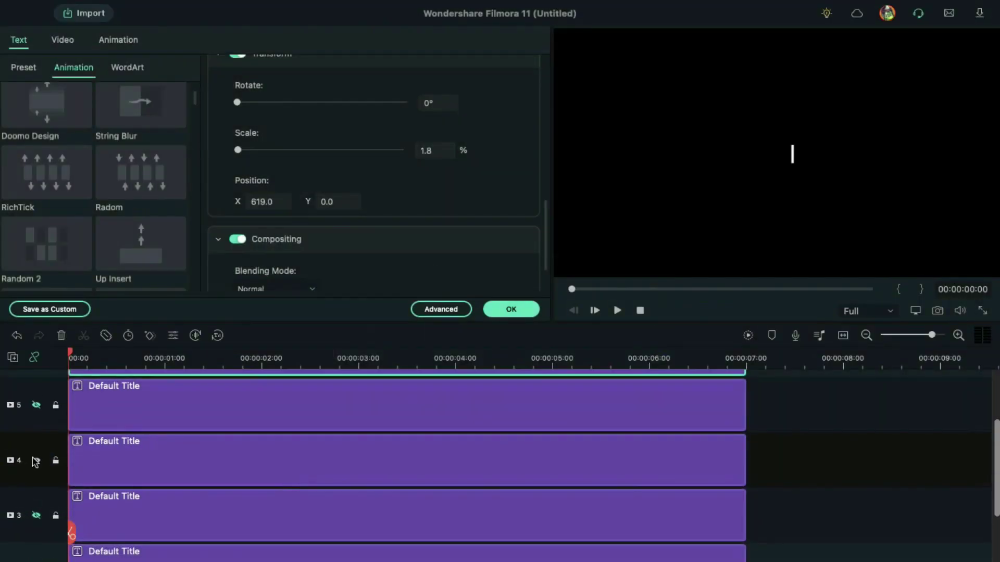
left_click(938, 311)
left_click(623, 370)
scroll(391, 453, "up", 2)
left_click(35, 480)
left_click(406, 426)
Step: Unhide all letter tracks and marquee-select the single-letter clips
left_click(510, 309)
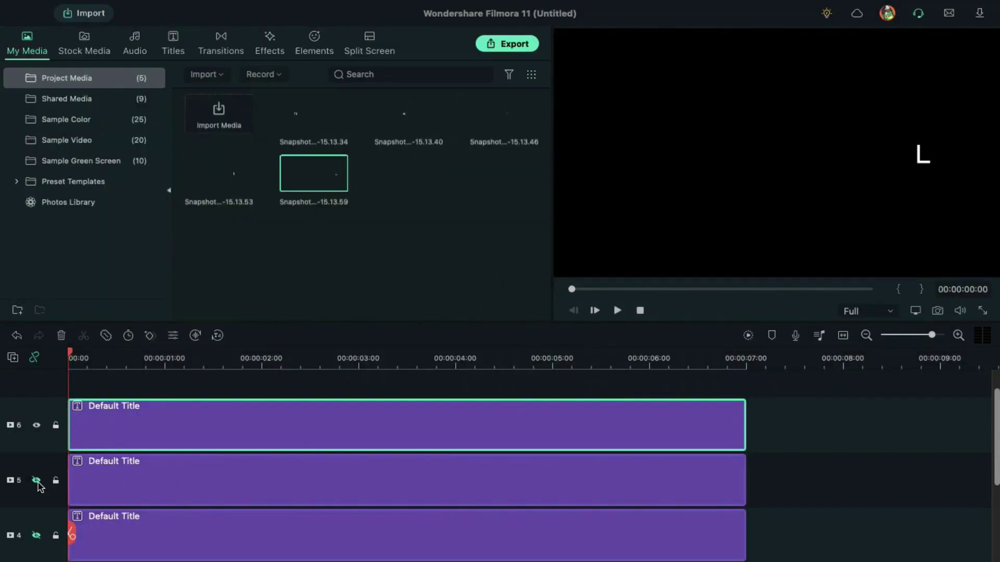
left_click(36, 480)
left_click(36, 535)
scroll(69, 459, "down", 2)
left_click(36, 447)
left_click(36, 503)
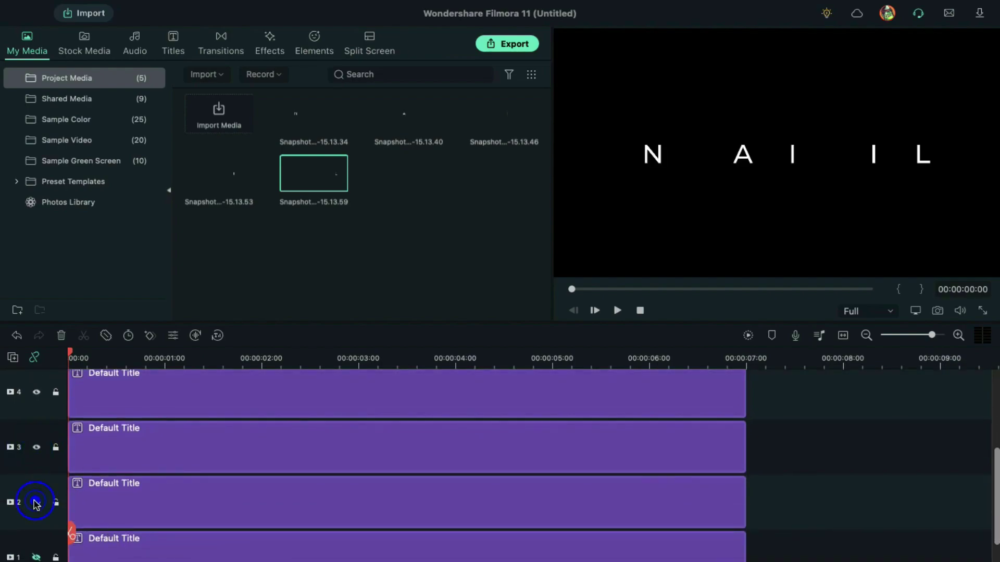
left_click(36, 557)
mouse_move(762, 489)
left_mouse_down()
mouse_move(666, 446)
mouse_move(593, 336)
left_mouse_up()
scroll(538, 518, "down", 5)
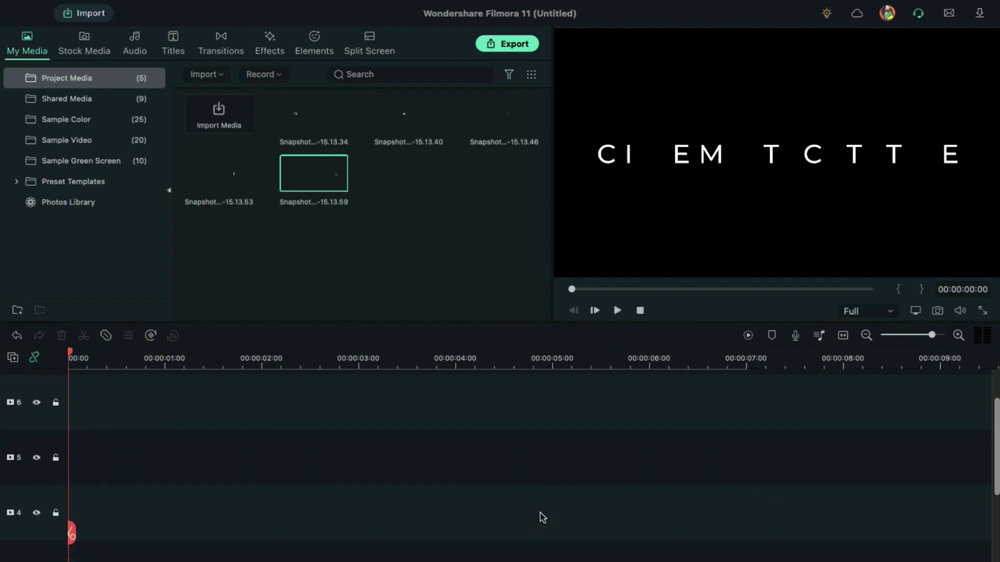
double_click(263, 461)
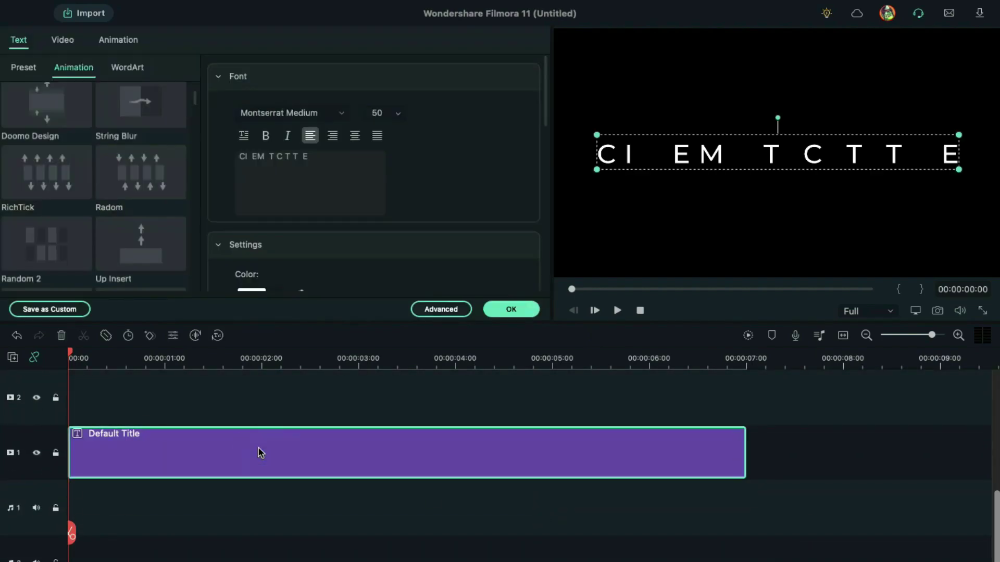
left_click(61, 258)
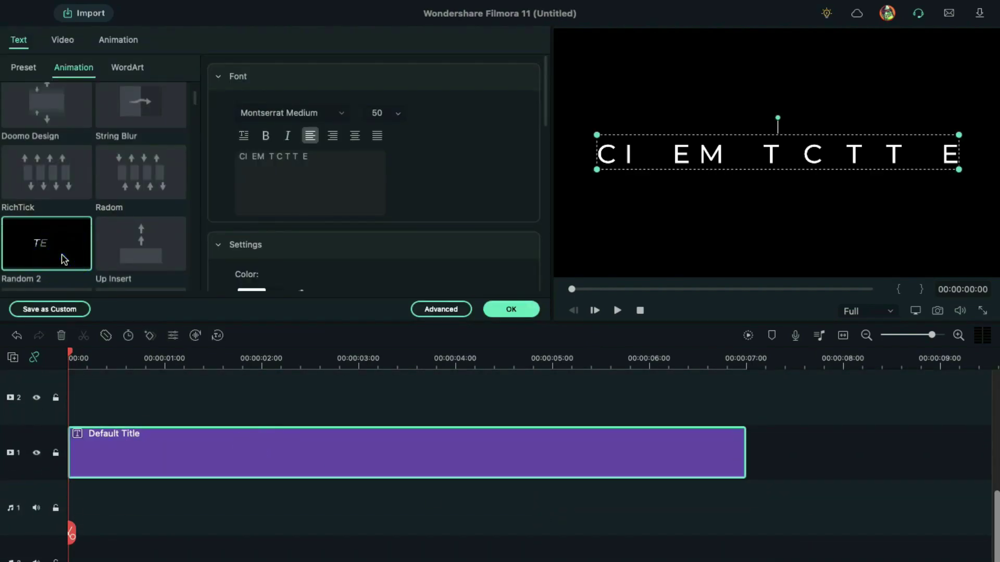
left_click(425, 309)
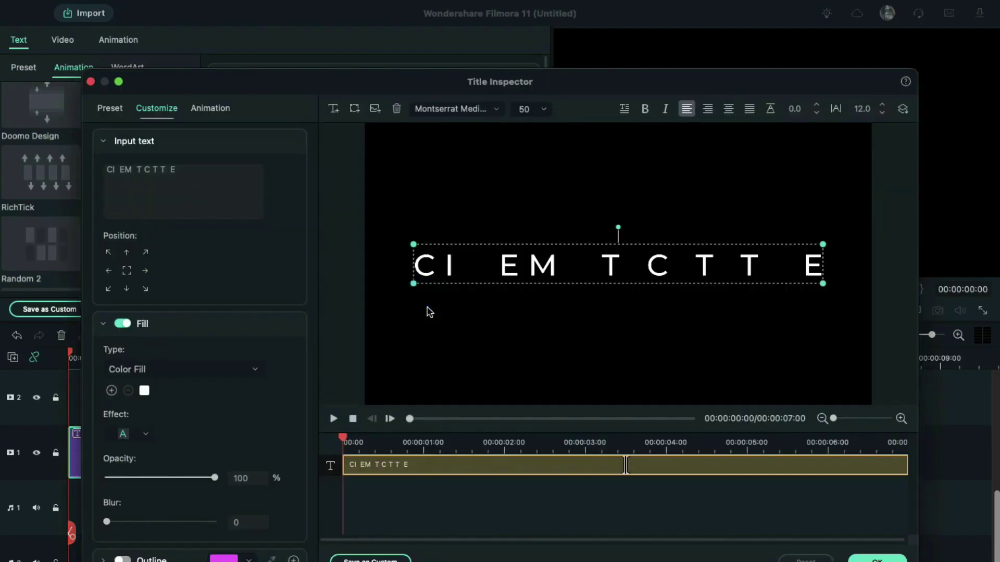
left_click(626, 469)
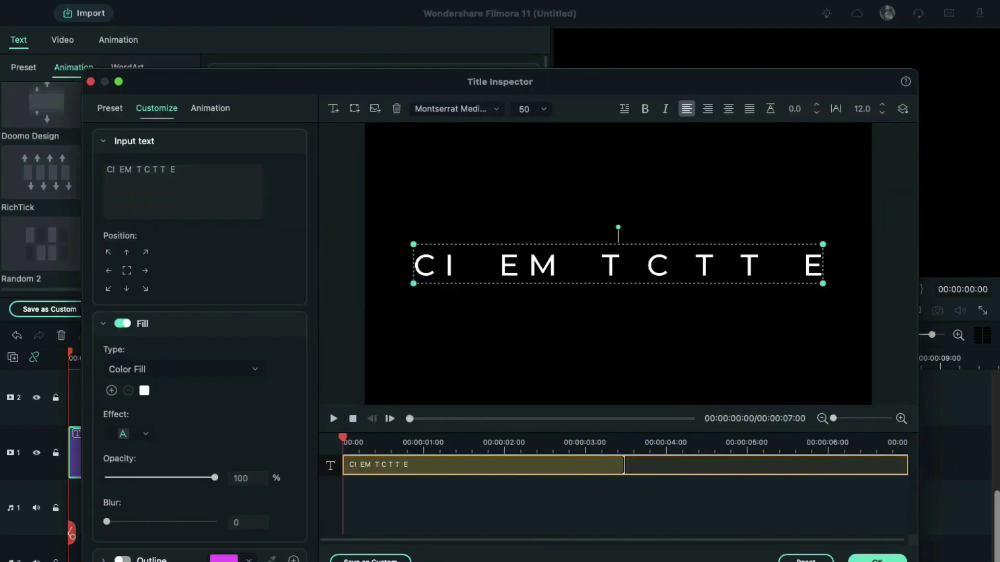
Step: Keyframe the gapped title's scale at 160% at the start, returning to 100% at one second
left_click(877, 560)
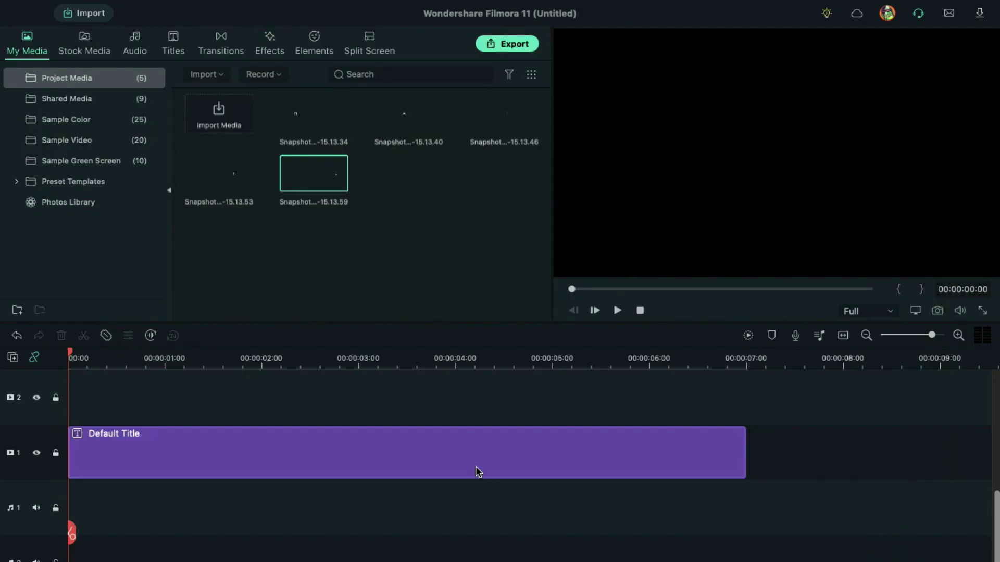
double_click(320, 442)
left_click(118, 40)
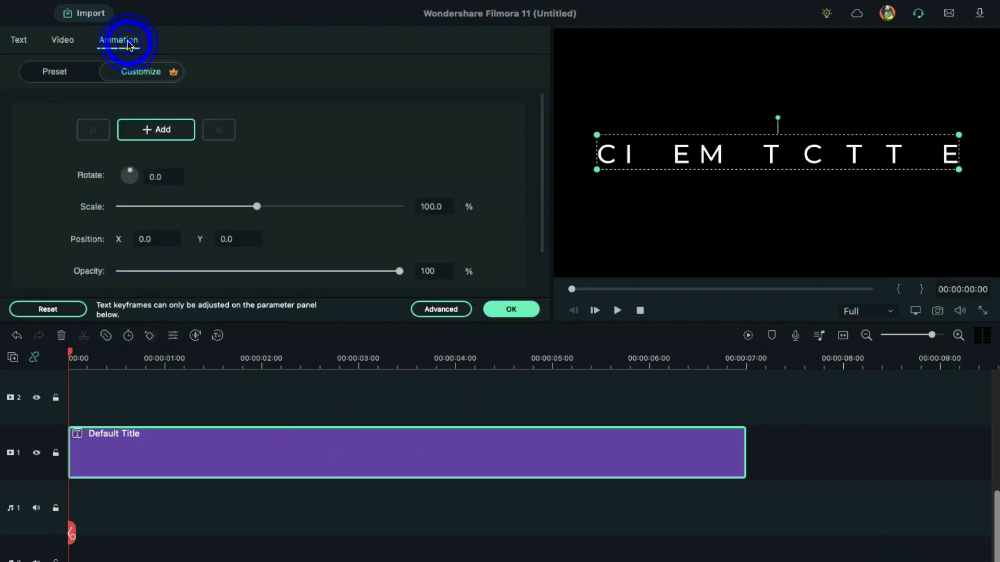
left_click(424, 205)
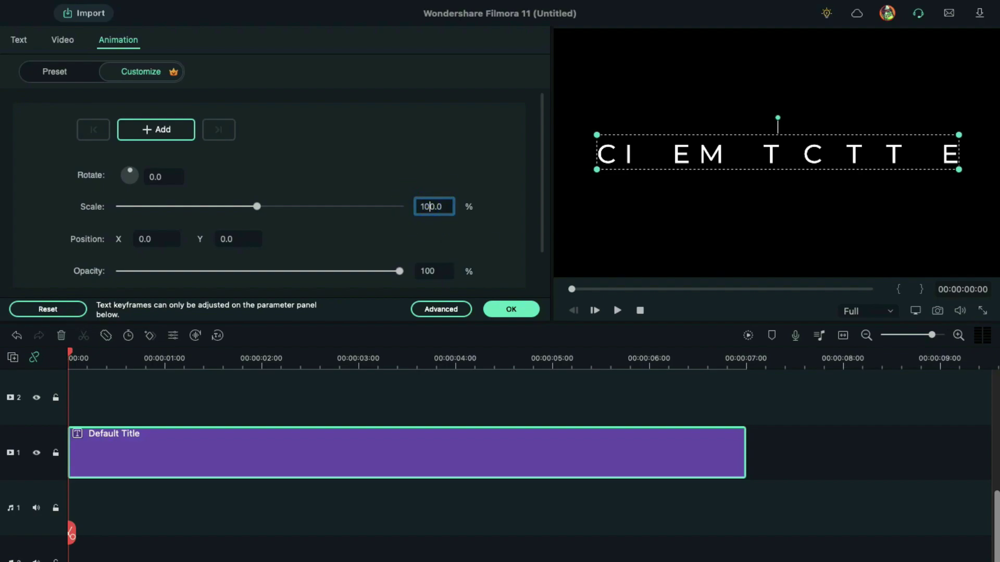
type("160")
key("Return")
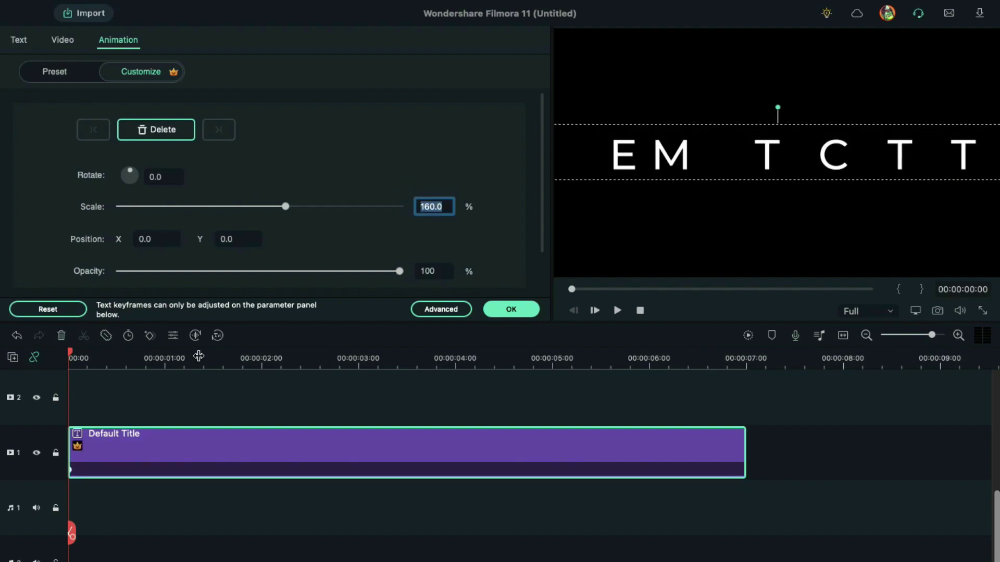
left_click(165, 360)
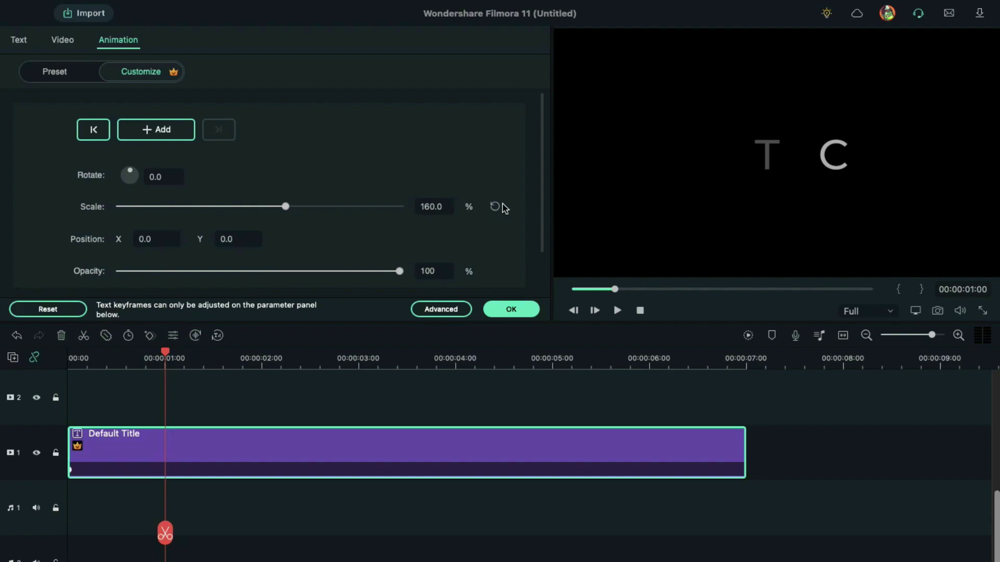
left_click(495, 206)
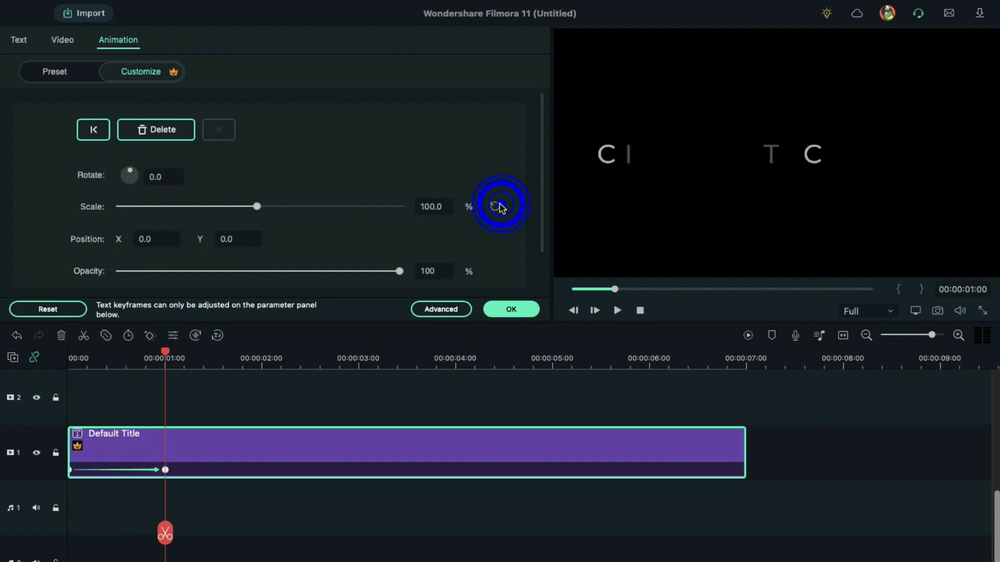
left_click(494, 307)
scroll(450, 436, "up", 1)
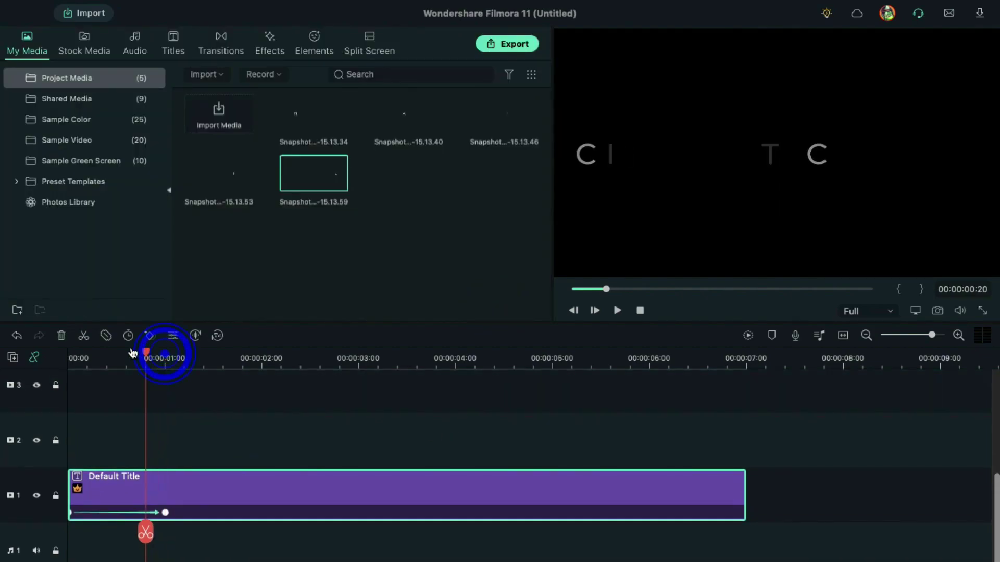
left_click_drag(165, 356, 87, 356)
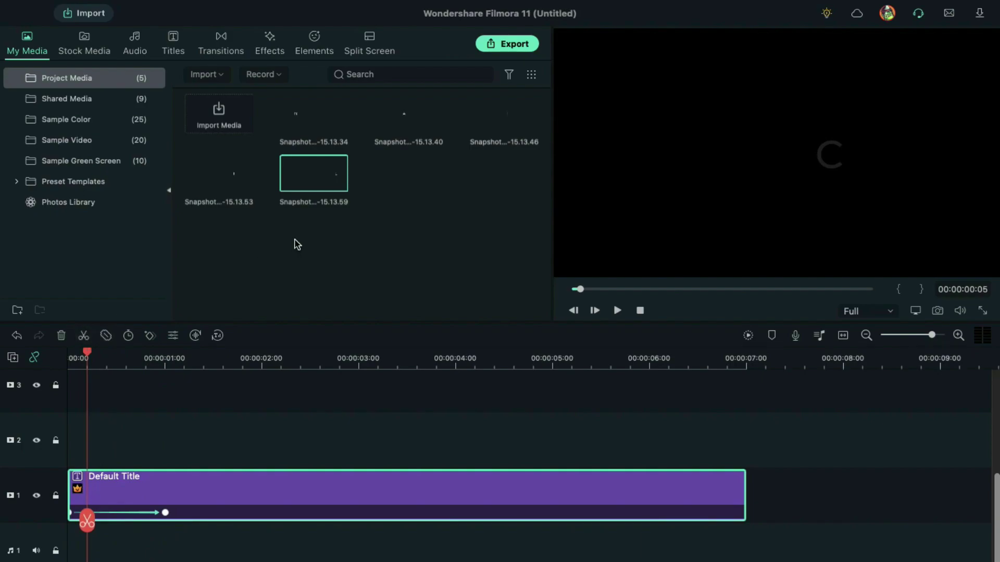
Step: Add a White colour clip above the title, extend it to seven seconds, and open its settings
left_click(106, 120)
left_click_drag(221, 115, 86, 457)
left_click_drag(144, 437, 746, 441)
double_click(307, 439)
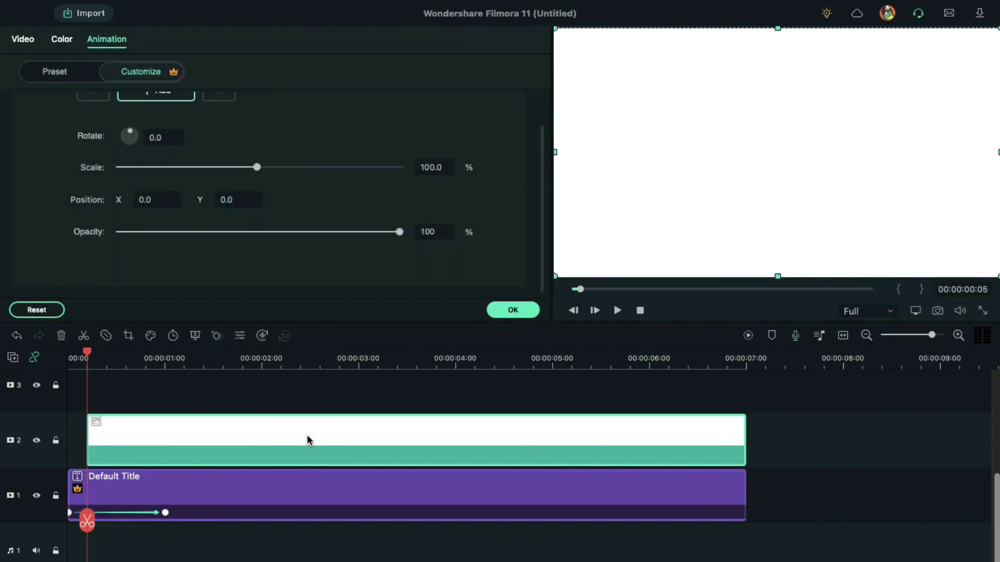
Step: Import a letter snapshot as the white clip's custom image mask
left_click(22, 39)
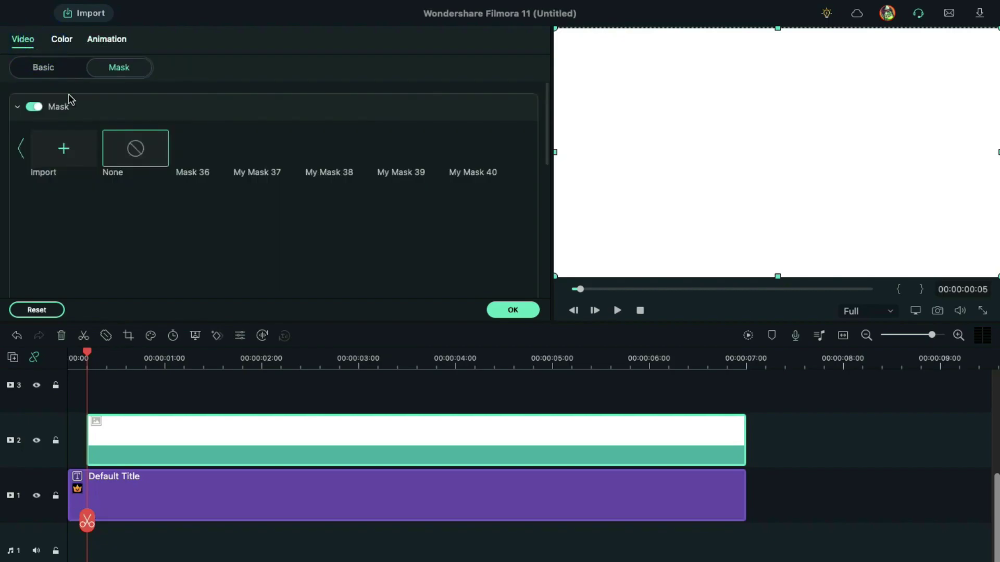
left_click(63, 156)
scroll(598, 338, "down", 3)
scroll(597, 338, "down", 5)
scroll(703, 312, "down", 3)
left_click(726, 285)
key("space")
key("space")
double_click(730, 285)
scroll(350, 261, "down", 2)
Step: Keyframe the mask blur at 7.0 at 15 frames, dropping to 0 at 1:05
left_click_drag(116, 227, 119, 228)
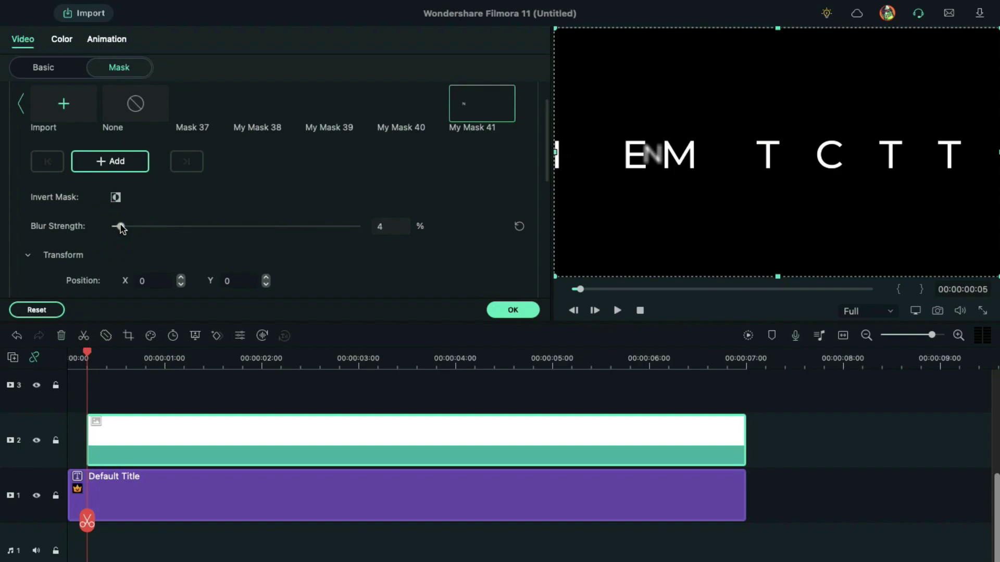
left_click(115, 167)
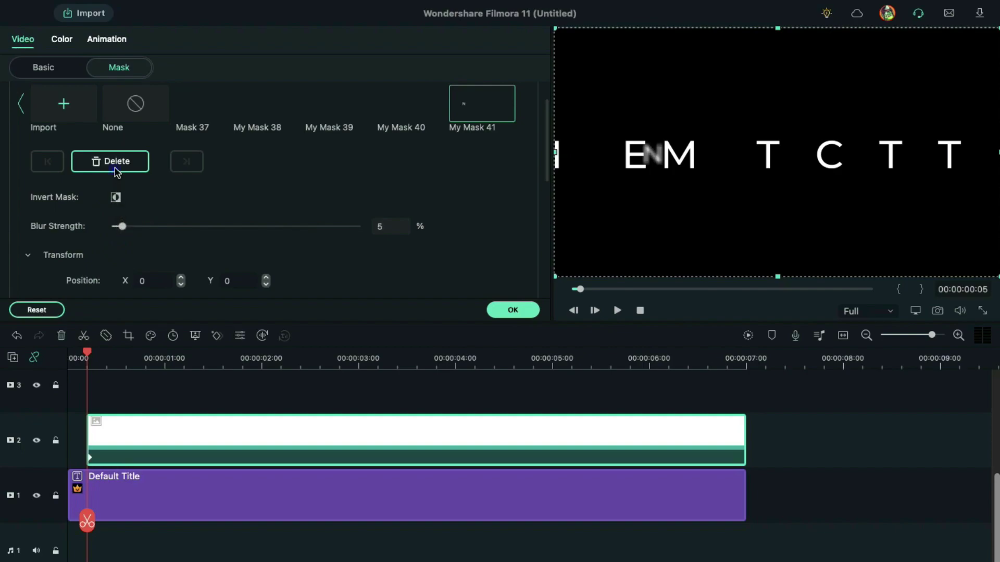
left_click(126, 357)
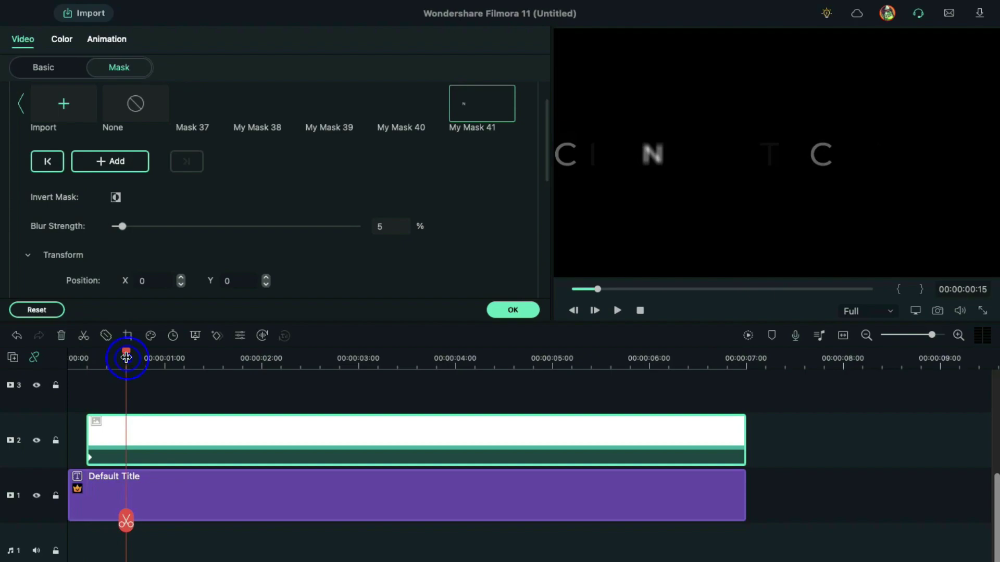
left_click(391, 226)
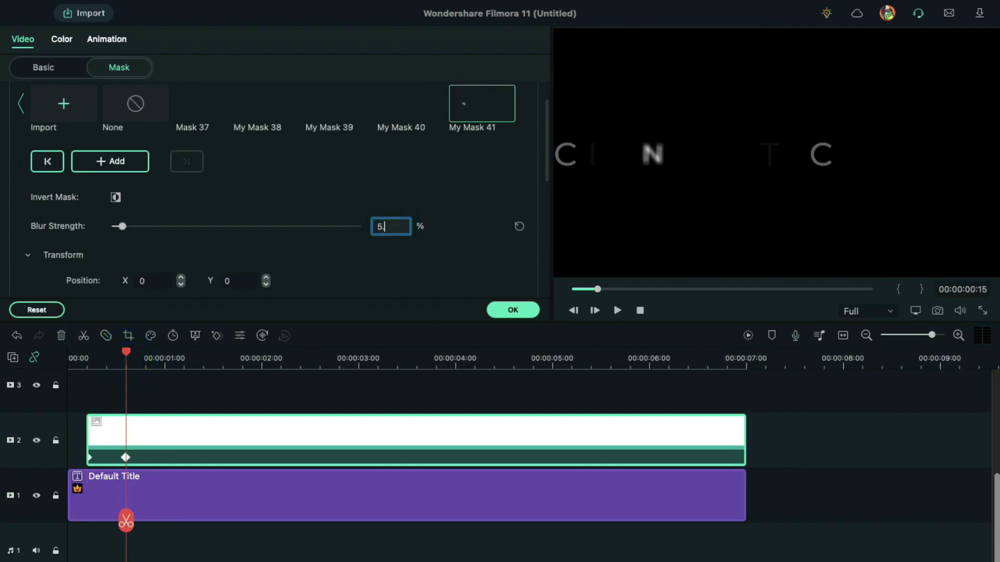
type("7")
key("Return")
left_click(183, 359)
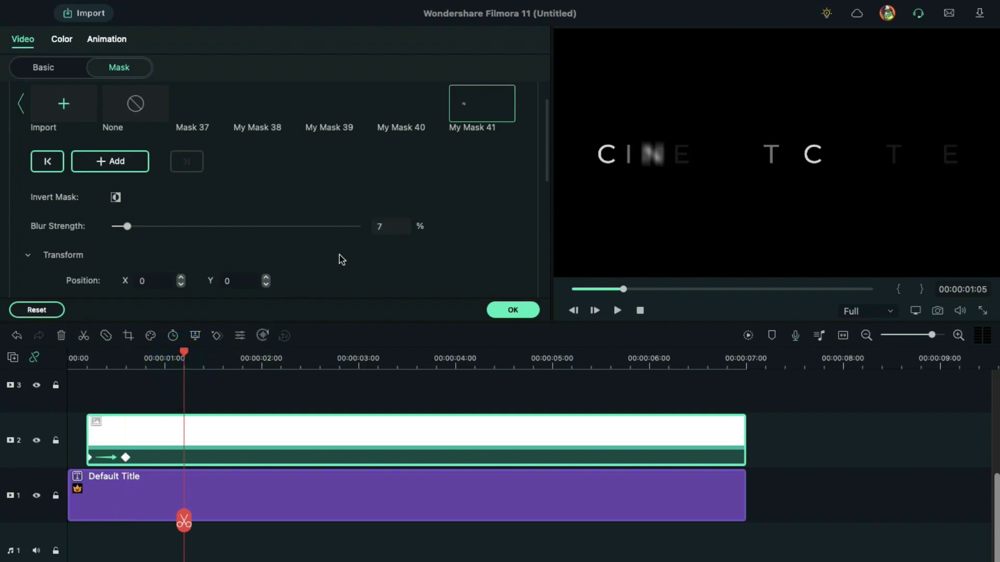
left_click_drag(126, 225, 78, 225)
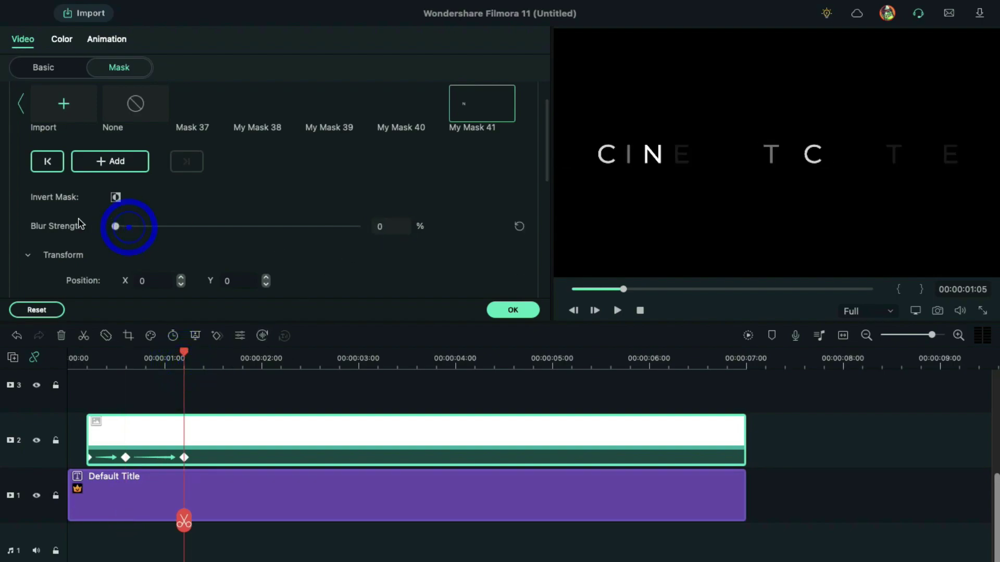
left_click(86, 365)
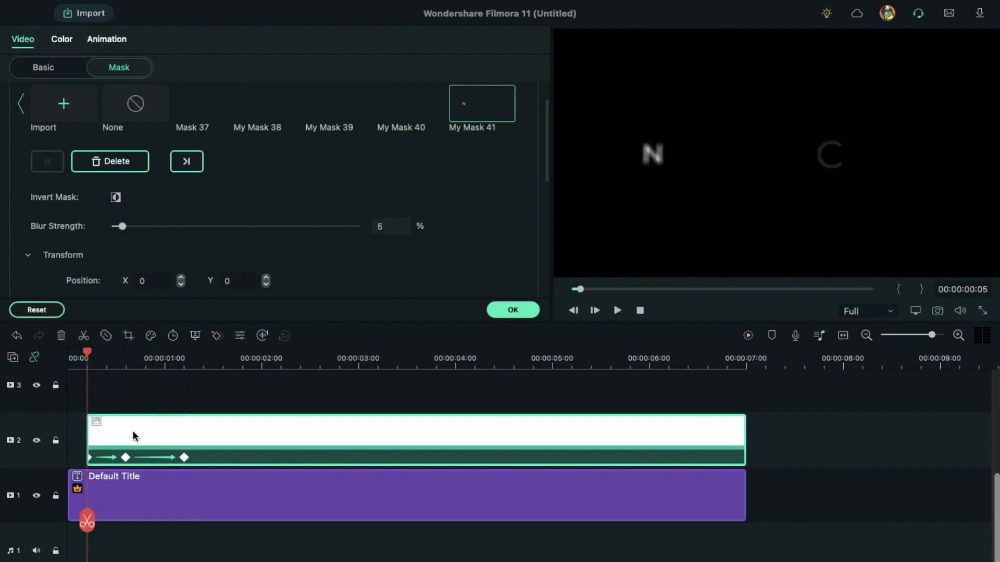
Step: At the start, set the N to scale 200, X position 608 and opacity 0
left_click(122, 40)
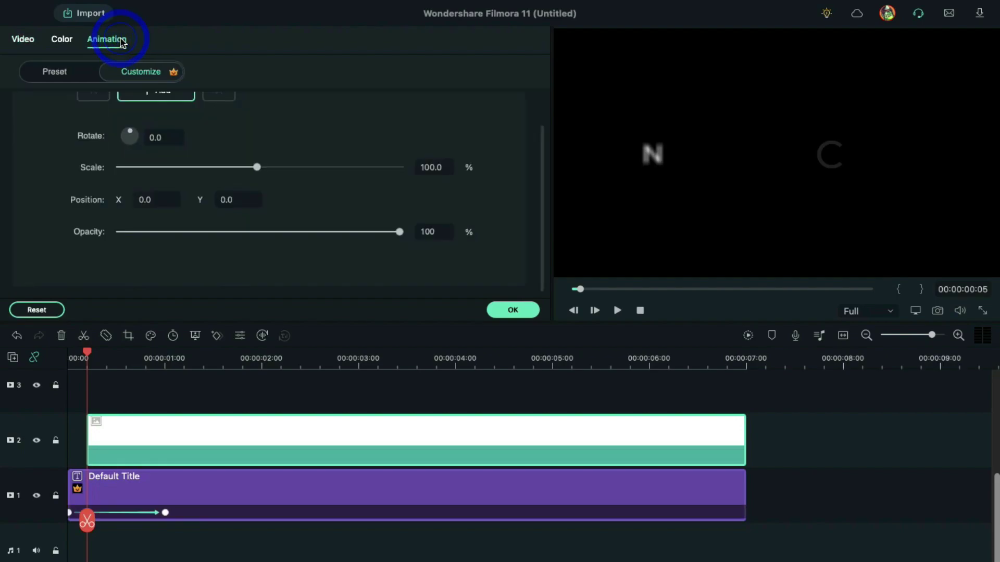
left_click(426, 167)
type("200")
key("Return")
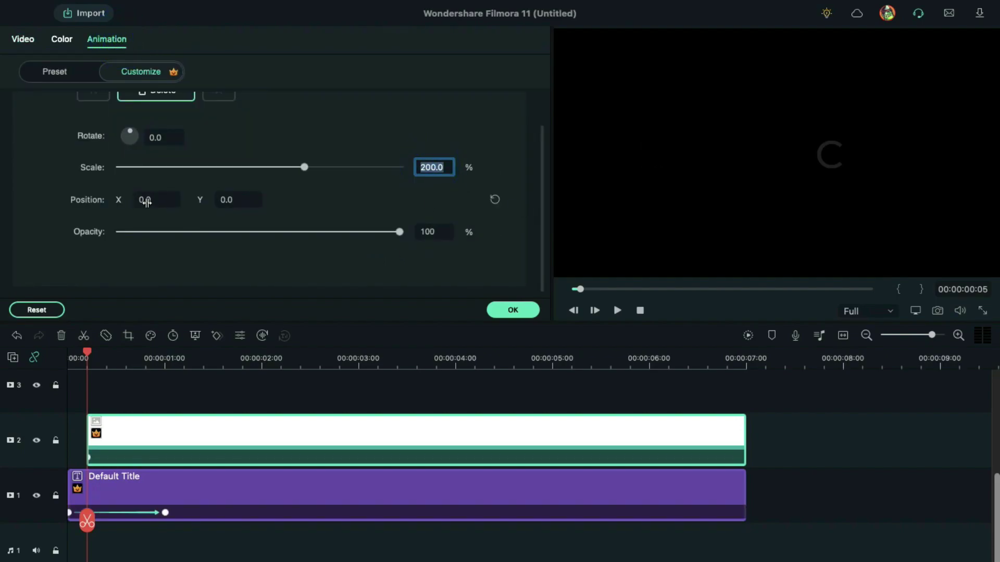
left_click(143, 199)
type("608")
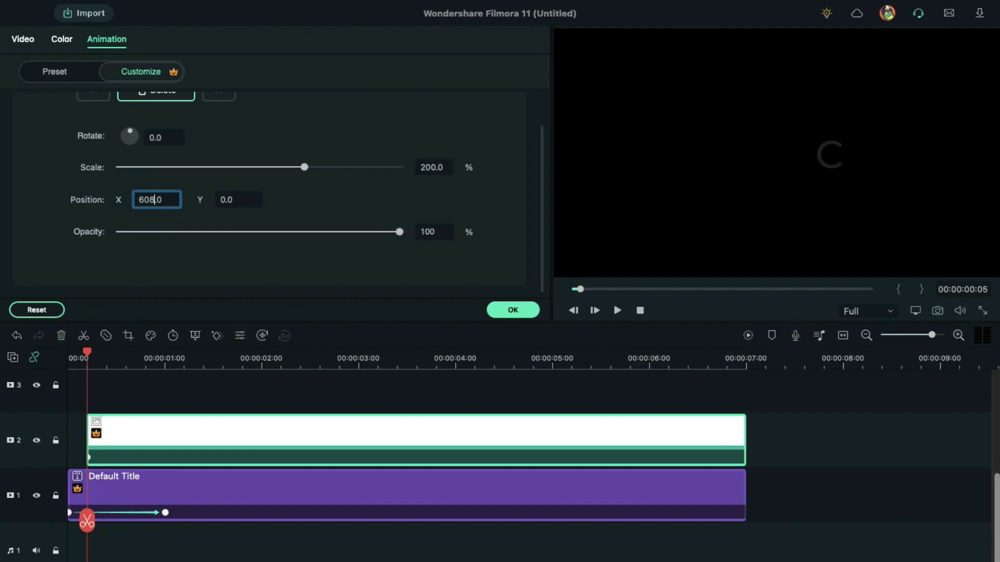
key("Return")
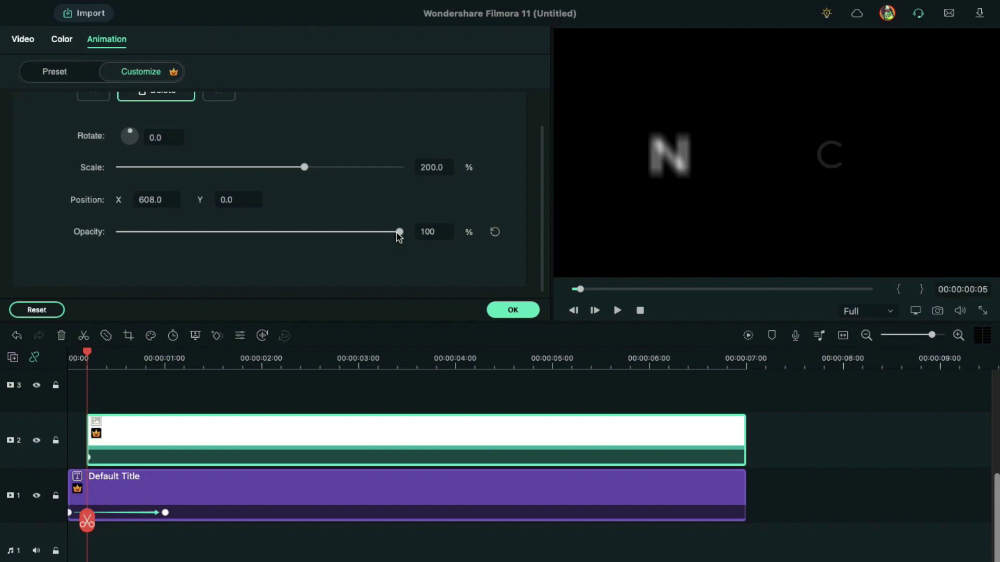
left_click_drag(398, 233, 104, 227)
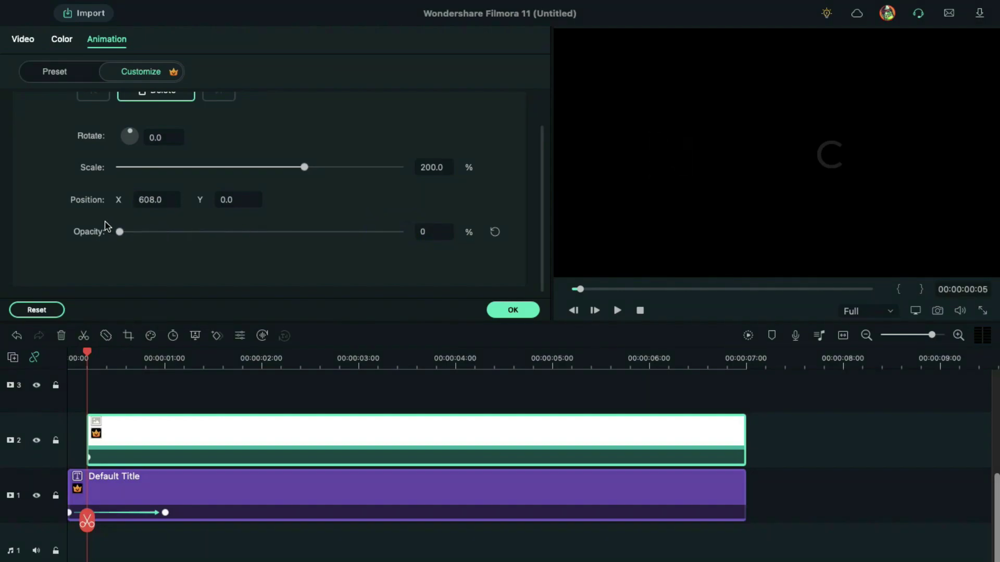
Step: At 15 frames, set opacity 100, X position 364.8 and scale 160
left_click(125, 360)
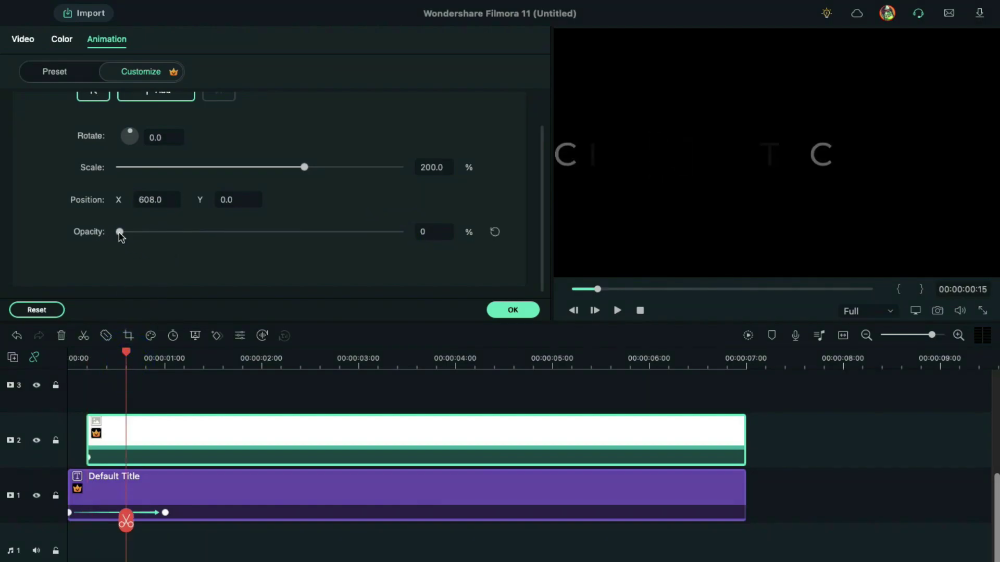
mouse_move(120, 232)
left_mouse_down()
mouse_move(361, 232)
mouse_move(410, 250)
left_mouse_up()
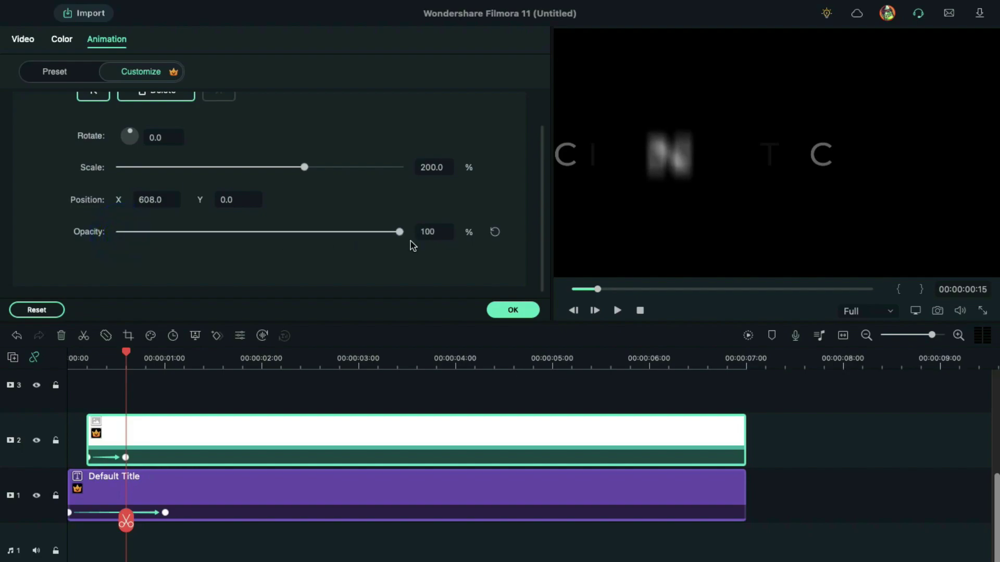
left_click(163, 199)
double_click(163, 198)
type("364.8")
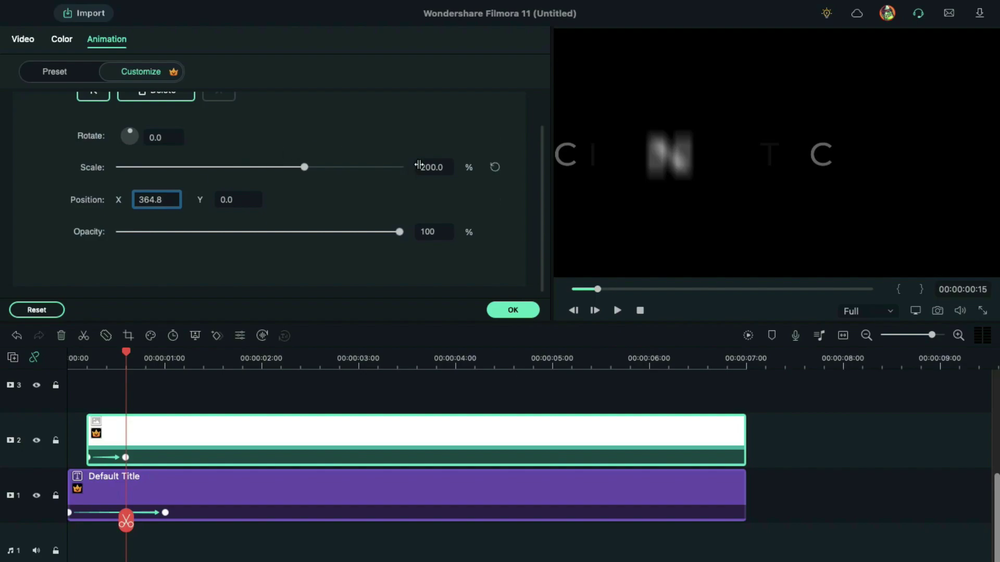
left_click(426, 164)
type("16")
key("Return")
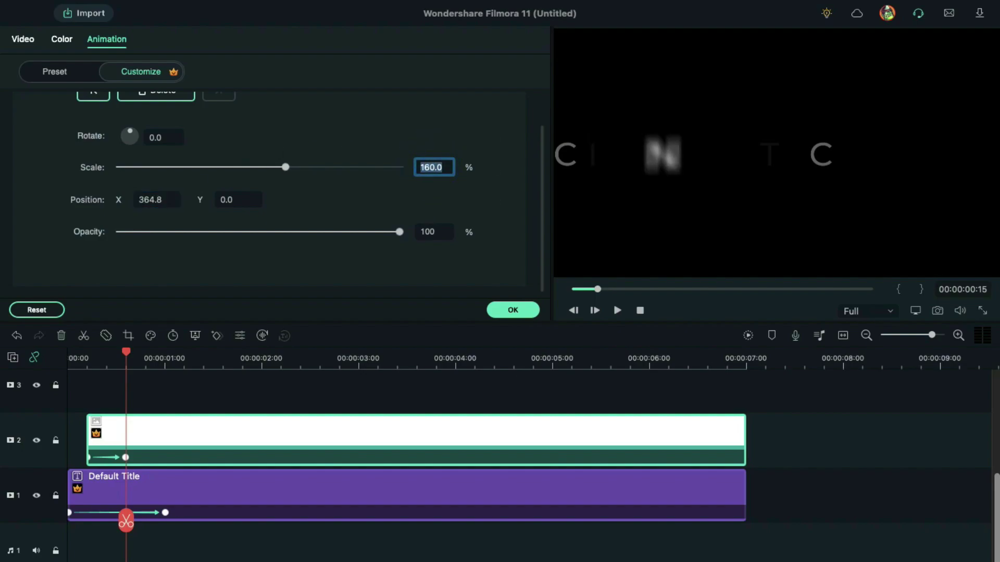
Step: At 1:05, reset scale and horizontal position to their defaults
left_click(184, 361)
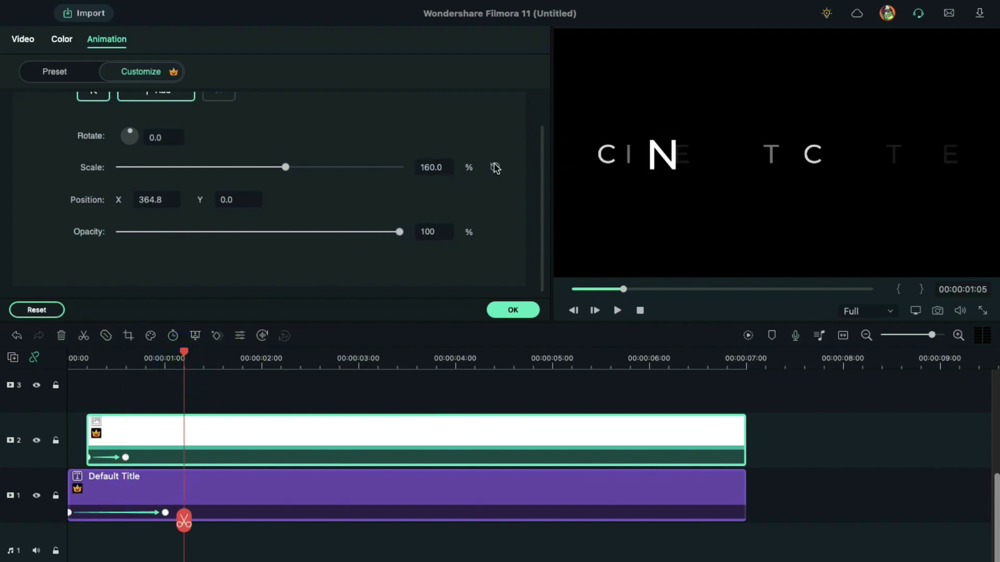
left_click(494, 167)
left_click(494, 201)
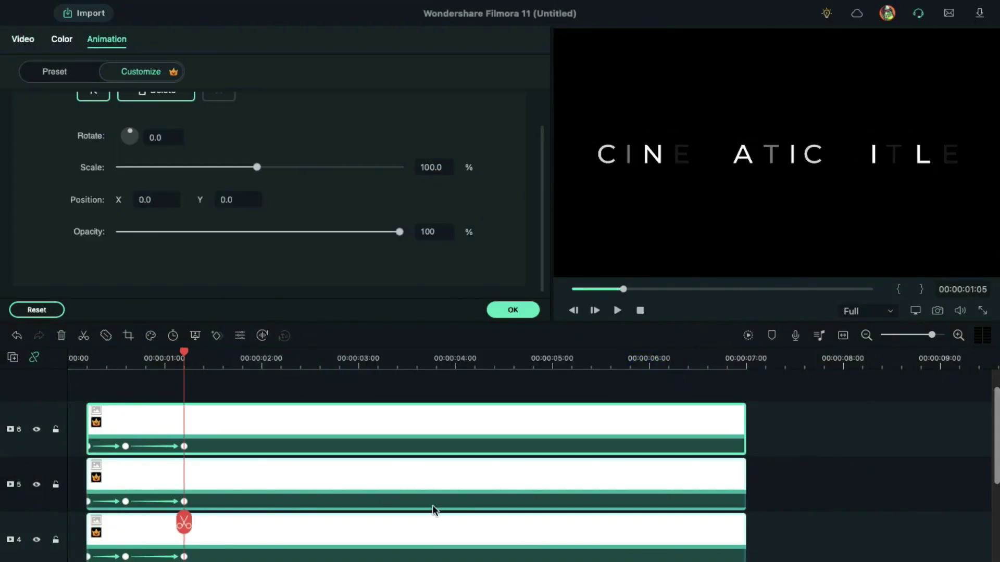
scroll(391, 504, "down", 2)
scroll(391, 506, "down", 2)
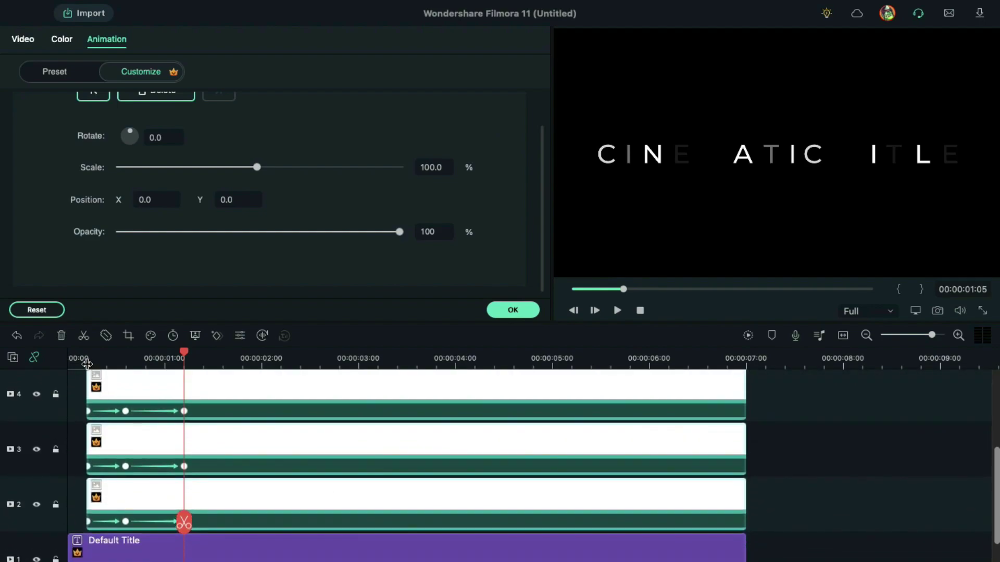
Step: Shift the track 3 letter clip slightly later and return to My Media
left_click(106, 360)
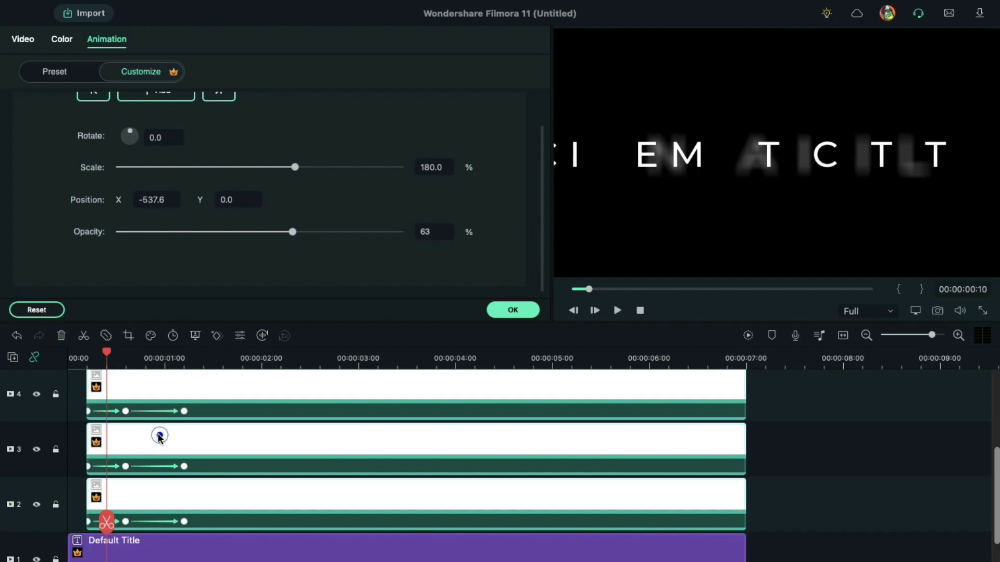
left_click_drag(159, 436, 186, 442)
key("Escape")
scroll(184, 443, "up", 2)
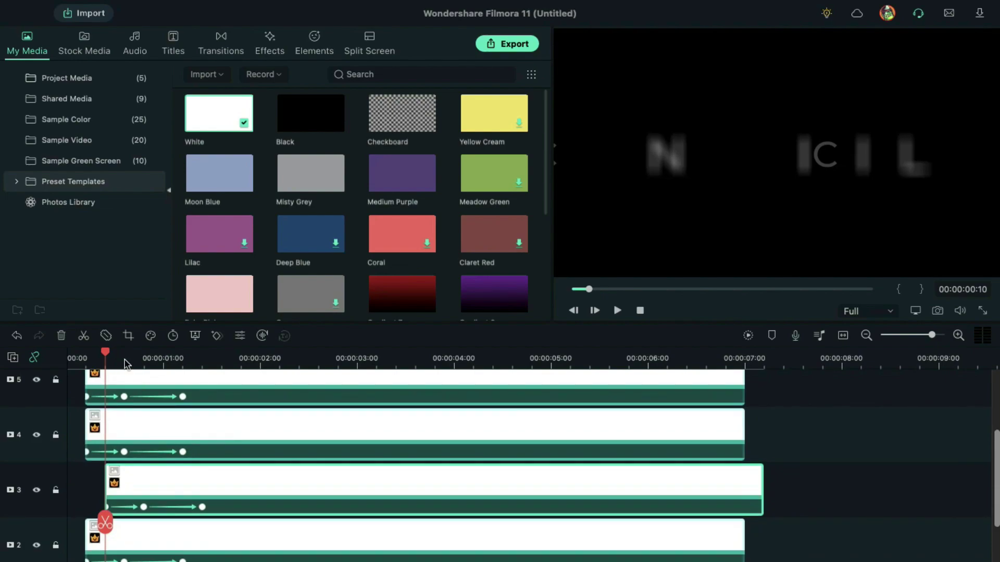
Step: Shift the fourth track's letter clip later, starting around fifteen frames in
left_click(125, 361)
left_click(179, 425)
left_click_drag(178, 426, 276, 443)
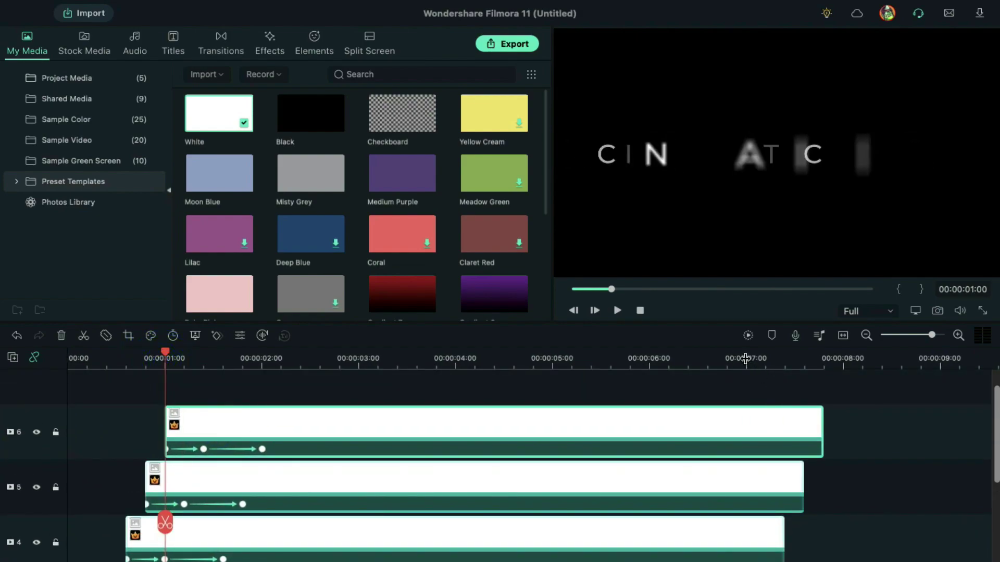
Step: Cut all clips at 7:00, remove the tails, and save a snapshot of the title frame
left_click(745, 358)
scroll(779, 447, "down", 3)
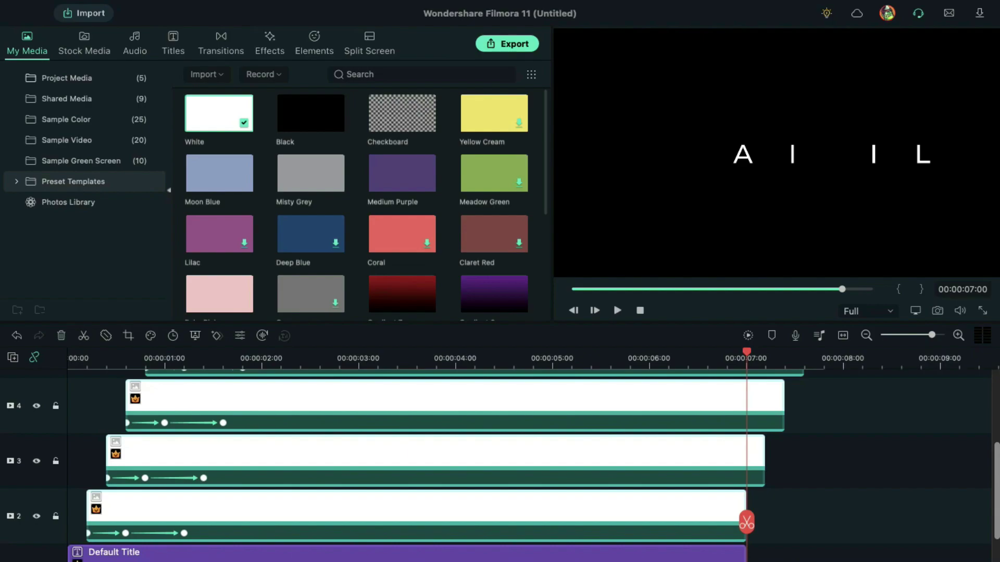
left_click(746, 522)
key("Delete")
scroll(779, 472, "up", 3)
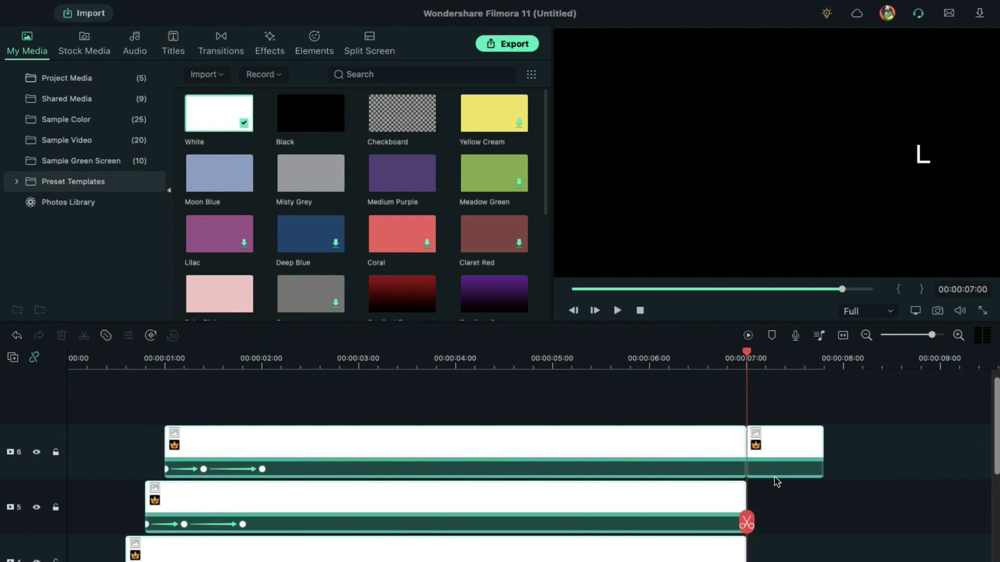
key("Delete")
scroll(774, 464, "down", 3)
left_click(937, 311)
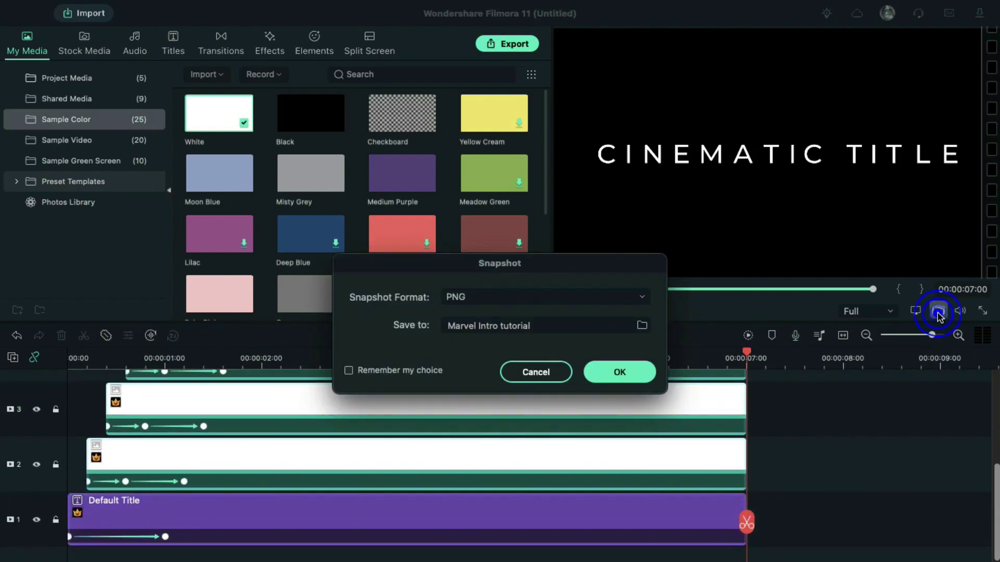
left_click(620, 373)
scroll(623, 394, "up", 2)
scroll(628, 412, "up", 1)
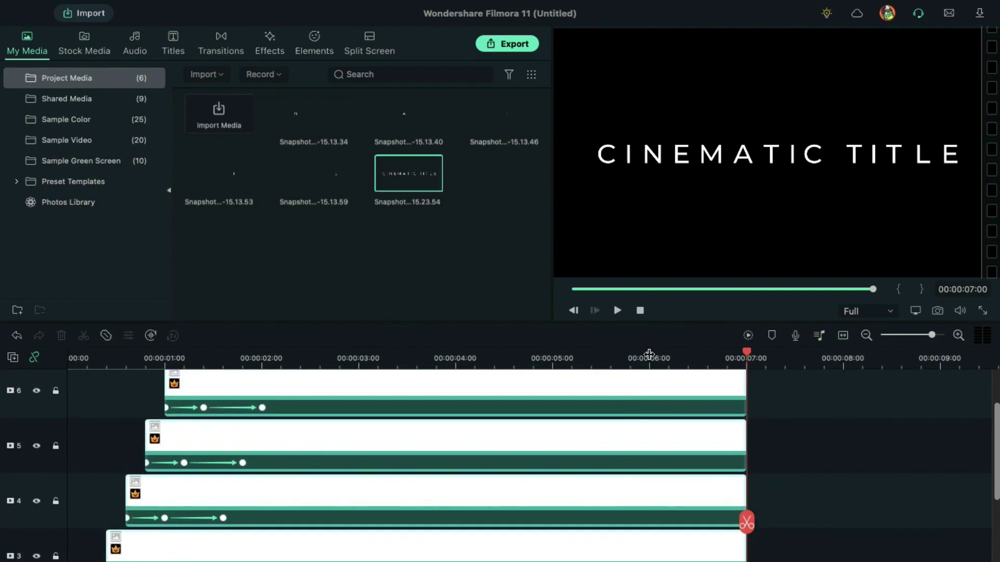
scroll(414, 423, "up", 1)
Step: Place Default Title at 00:00:03:00 on a new seventh track and trim it to end near six seconds
left_click(360, 365)
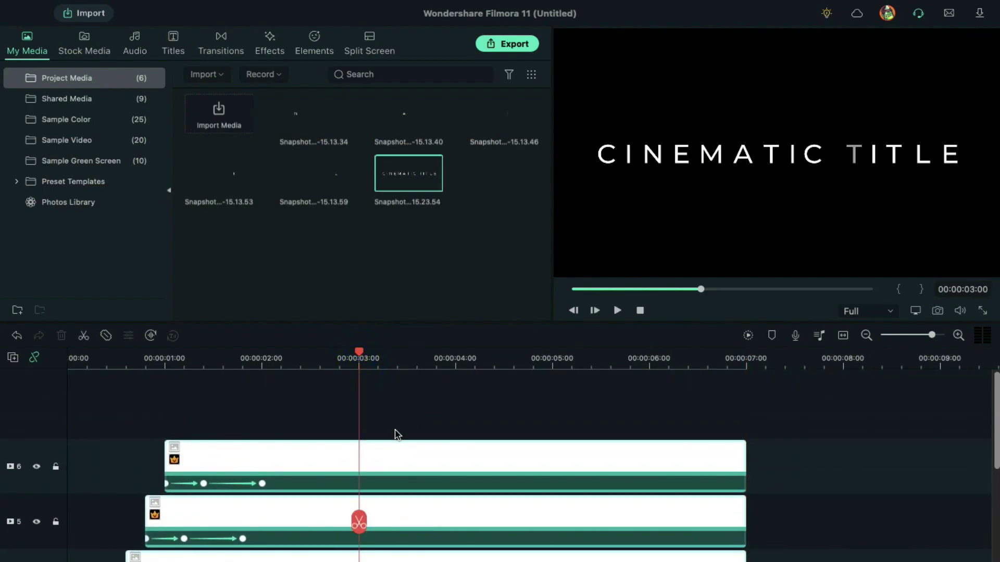
left_click(173, 50)
left_click_drag(337, 349, 364, 386)
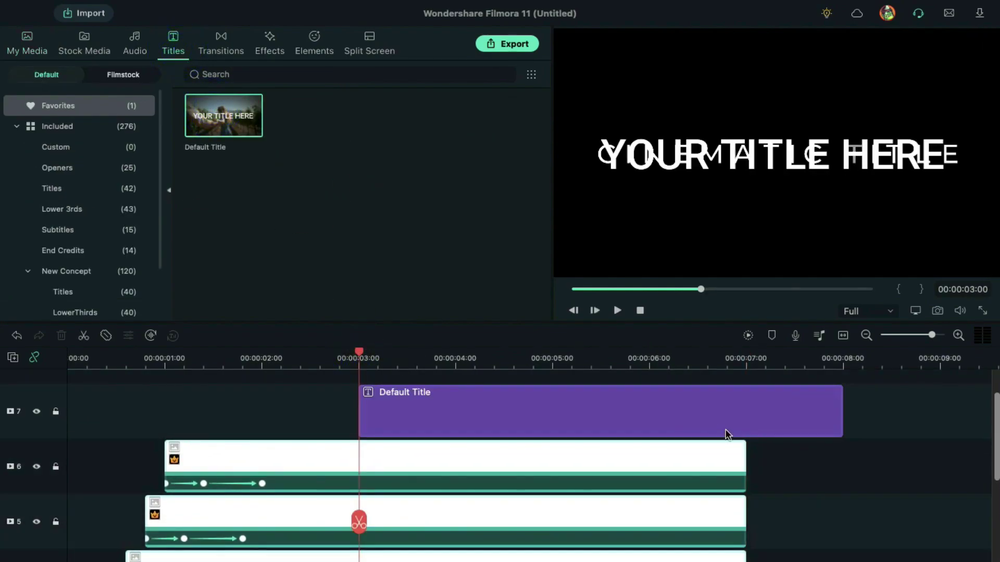
left_click_drag(843, 409, 645, 380)
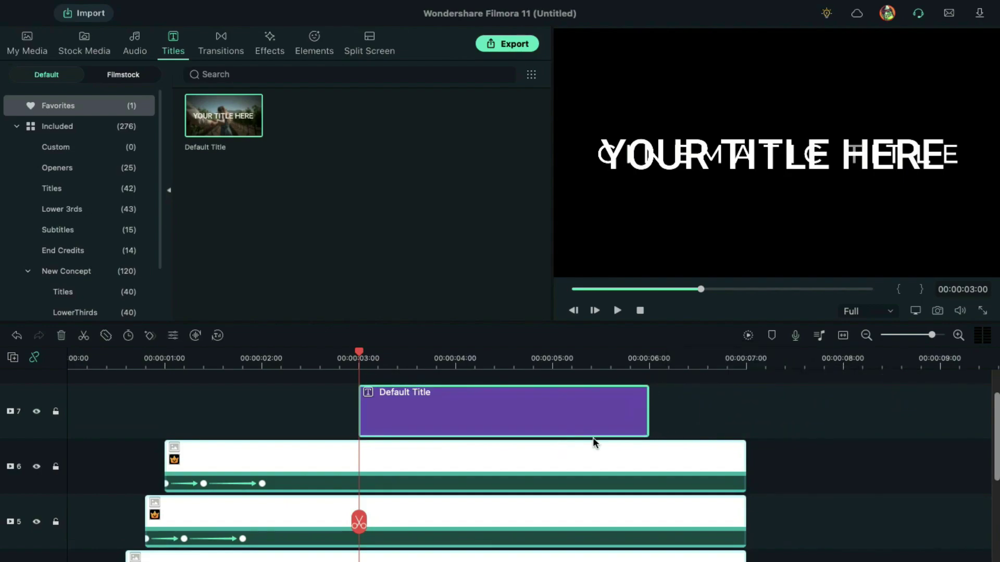
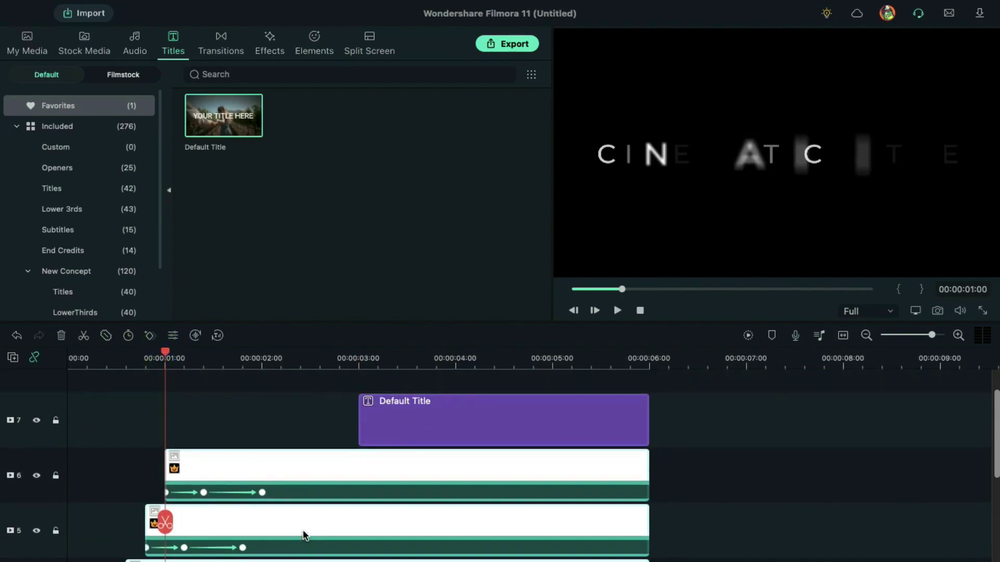
Step: Set the new title's font to Montserrat Medium at size 30
double_click(402, 402)
left_click(18, 39)
left_click(290, 112)
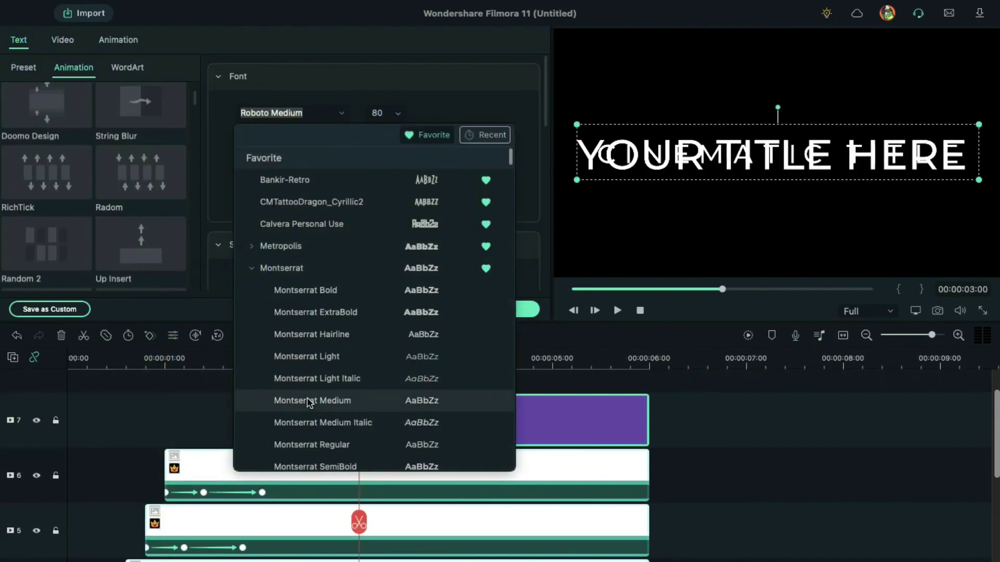
left_click(312, 399)
type("3")
key("Return")
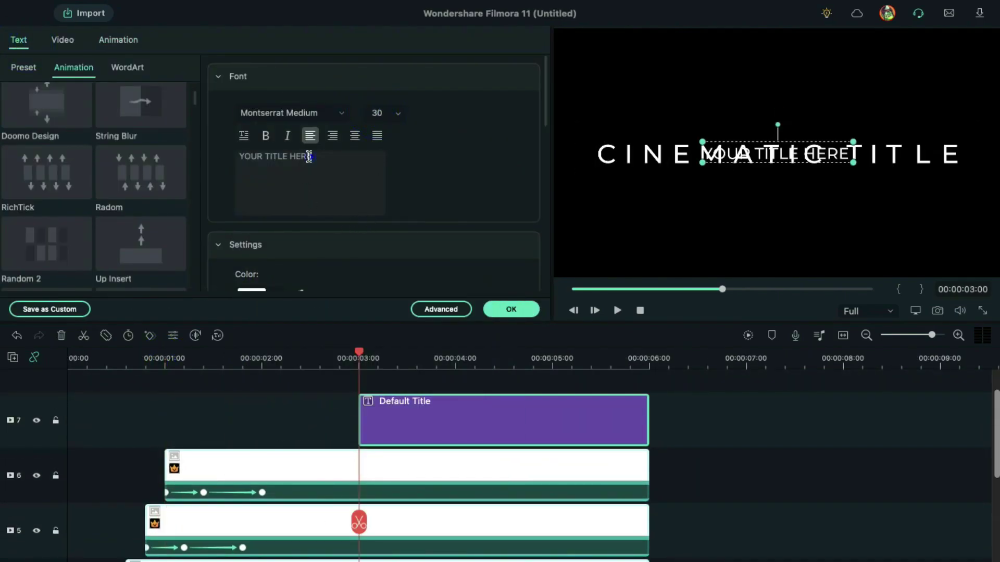
Step: Replace the placeholder with IN FILMORA below CINEMATIC TITLE, with text spacing 5
triple_click(308, 156)
key("BackSpace")
type("IN FILMORA")
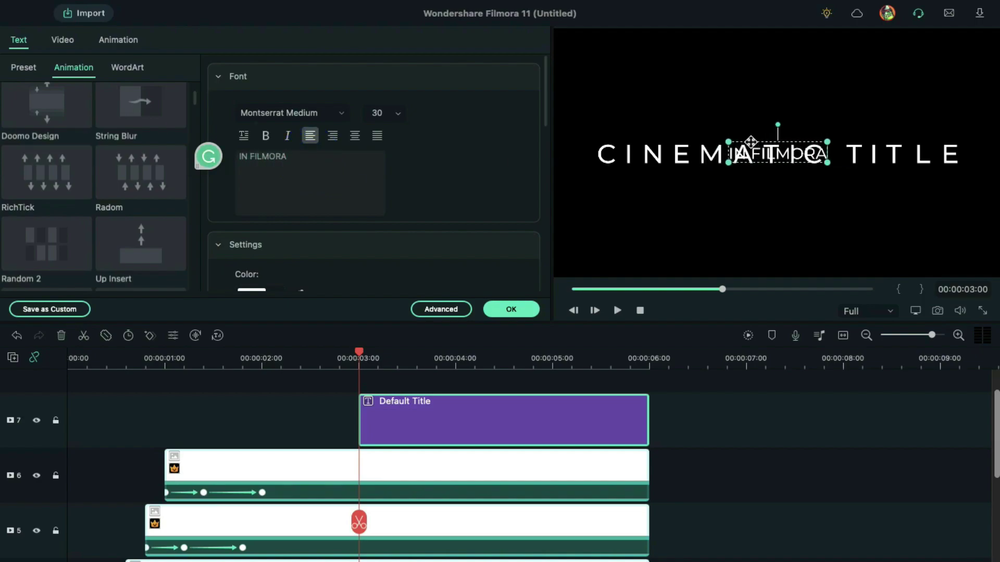
left_click_drag(750, 143, 752, 169)
scroll(447, 238, "down", 2)
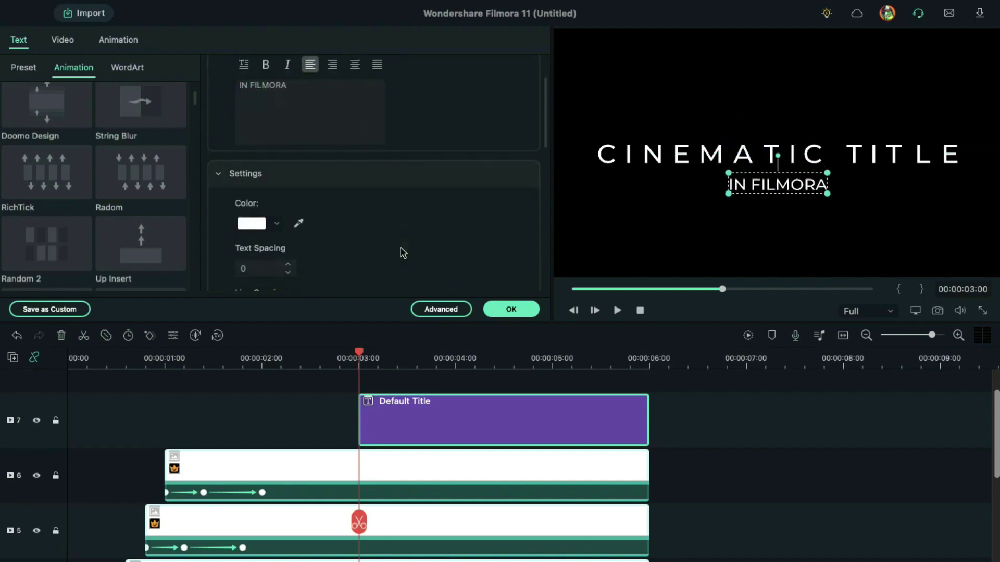
left_click(259, 261)
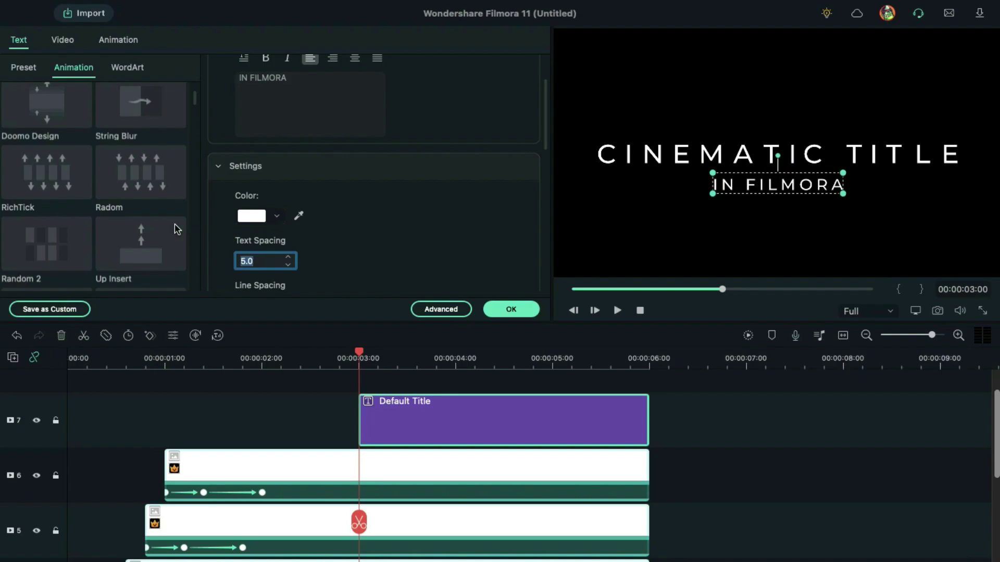
scroll(174, 229, "up", 1)
Step: Apply the Doomo Design animation to IN FILMORA and confirm the title
left_click(61, 175)
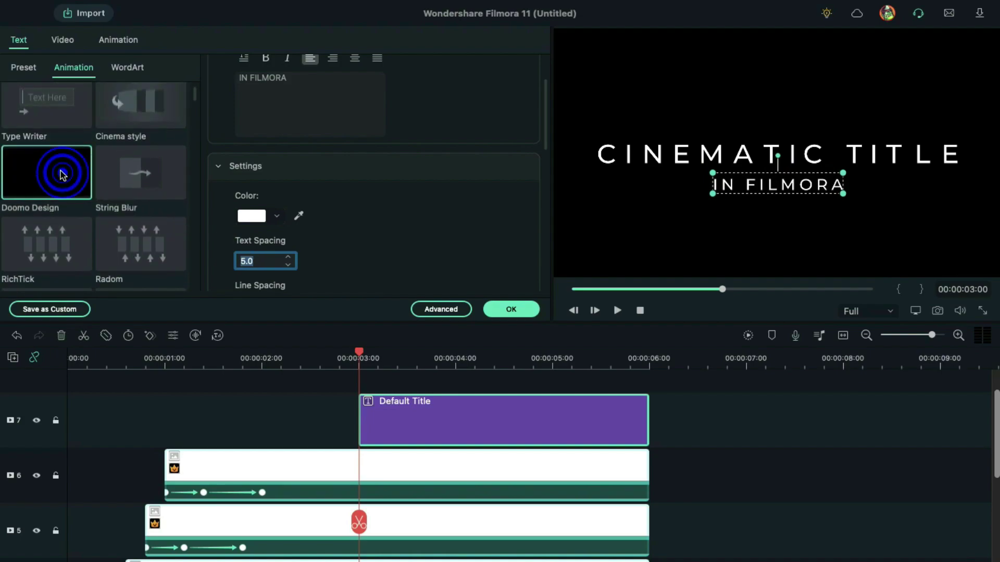
left_click(461, 310)
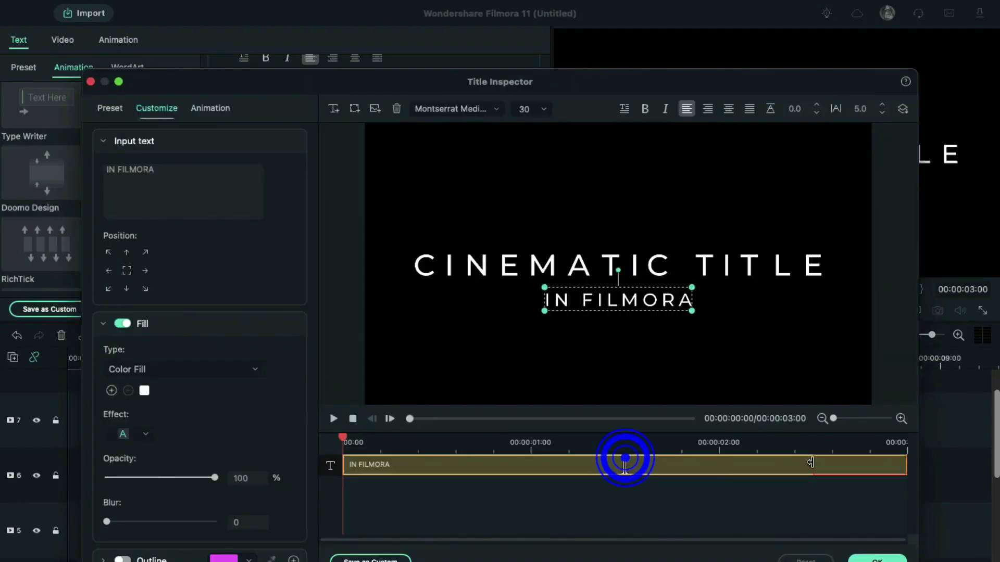
left_click(877, 560)
scroll(748, 478, "right", 3)
scroll(749, 478, "right", 1)
scroll(748, 478, "down", 3)
Step: Add the title snapshot at 6s and extend the clips to 7 seconds
left_click(31, 39)
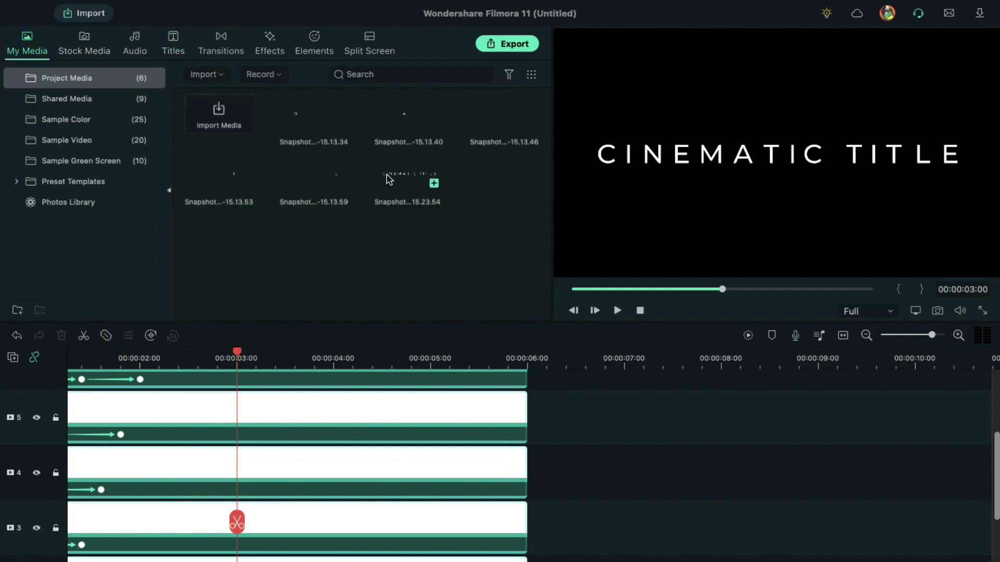
left_click_drag(531, 471, 622, 458)
left_click(622, 359)
scroll(523, 423, "up", 3)
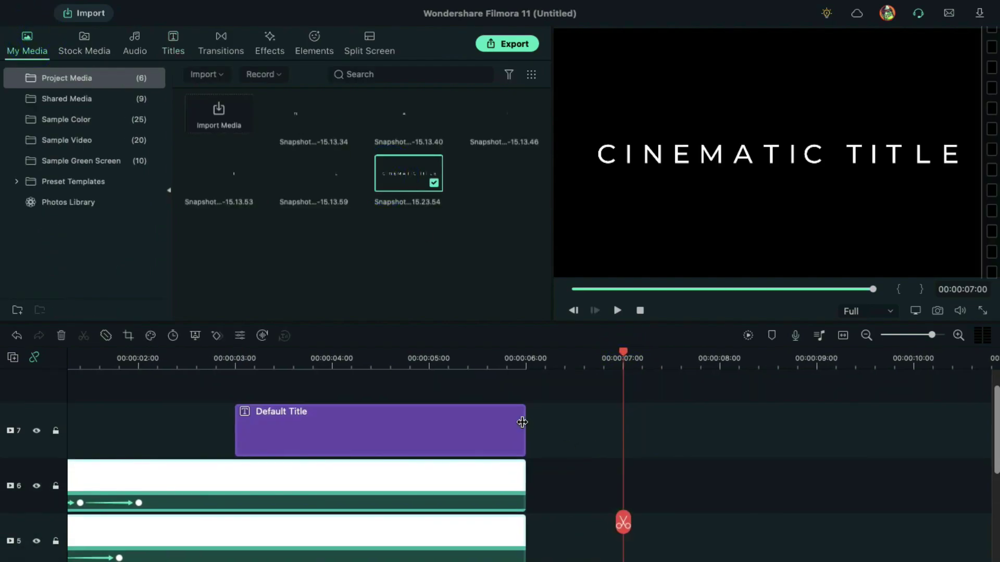
left_click_drag(522, 423, 623, 423)
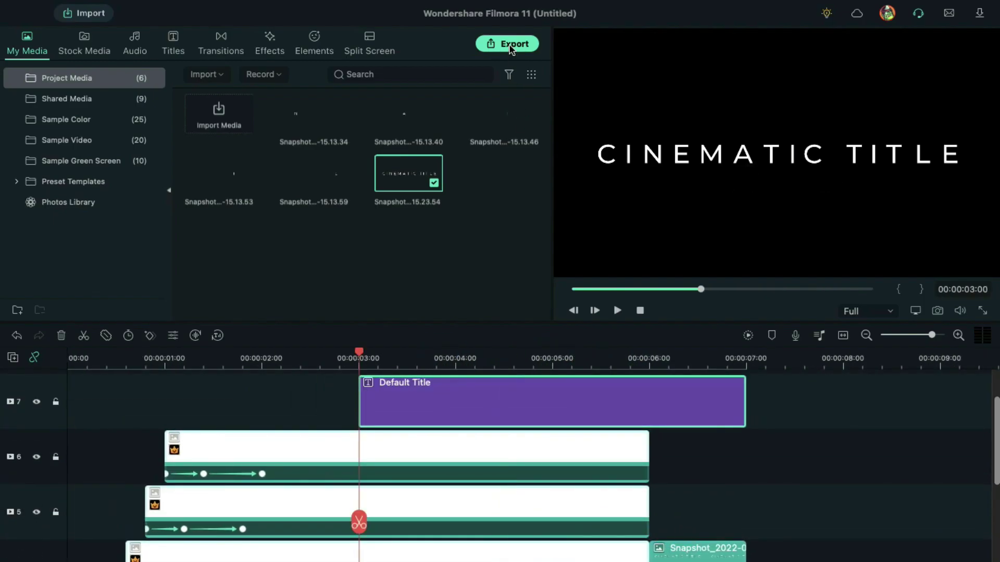
Step: Export the project as an MP4 named Cinematic Title Bounce
left_click(510, 45)
type("Cinematic Title Bounce")
left_click(261, 223)
left_click(729, 516)
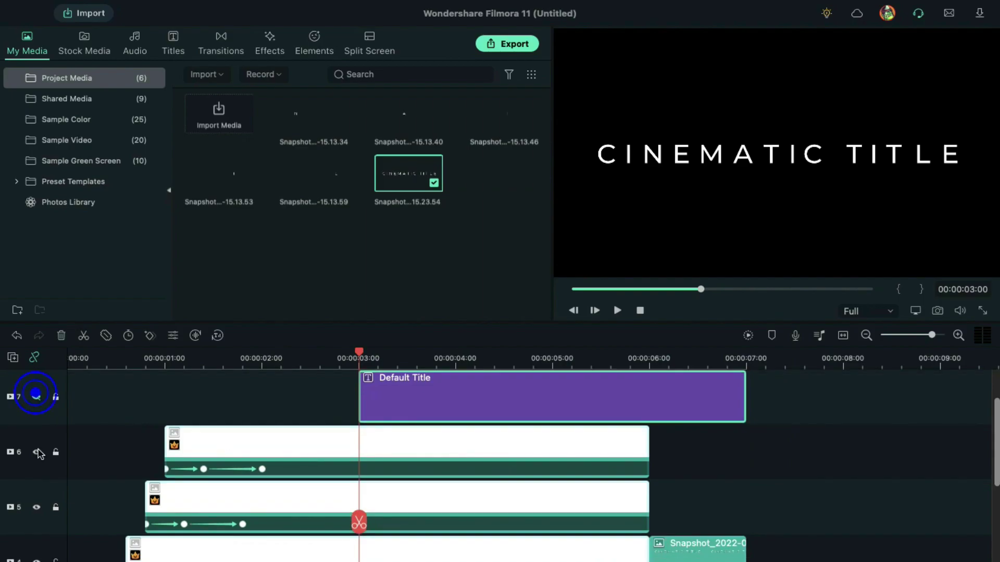
scroll(36, 539, "down", 3)
scroll(47, 519, "up", 4)
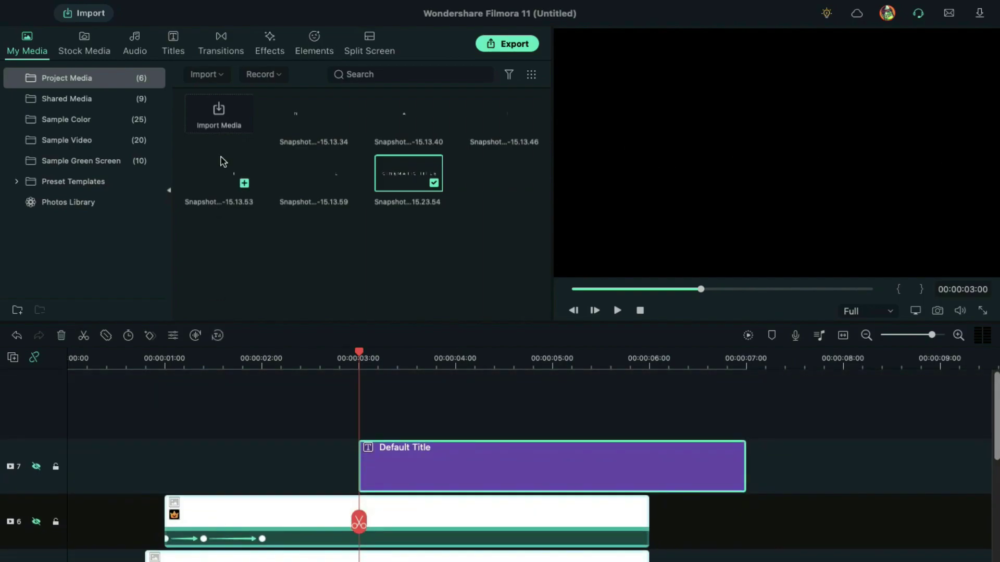
Step: Import the Cinematic Title Bounce video from the Desktop
left_click(219, 113)
left_click(268, 237)
double_click(380, 337)
Step: Place Cinematic BG on the timeline, matching the project to its 60fps
left_click(98, 100)
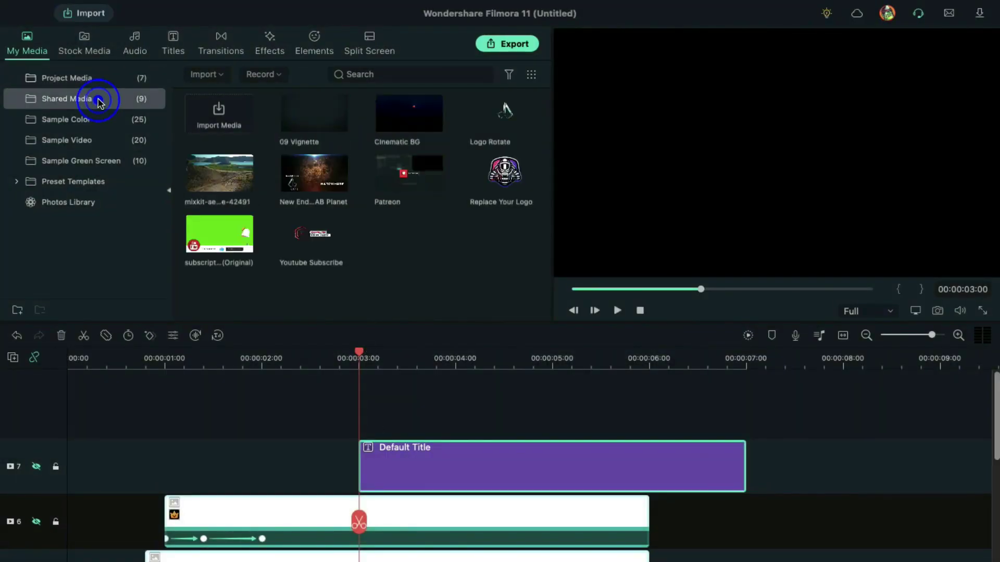
mouse_move(303, 336)
left_mouse_down()
mouse_move(78, 425)
mouse_move(68, 420)
left_mouse_up()
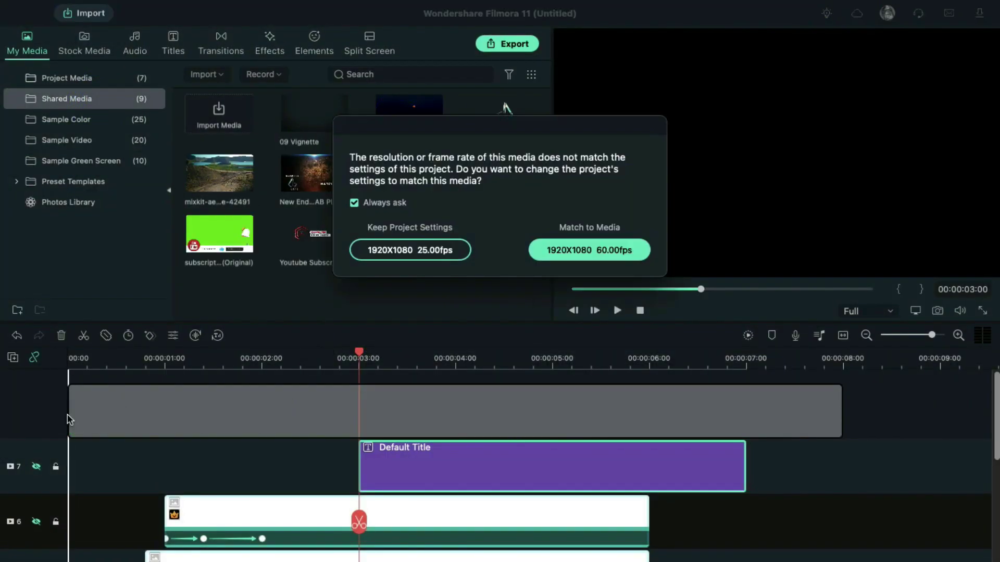
left_click(544, 258)
left_click_drag(931, 341, 935, 341)
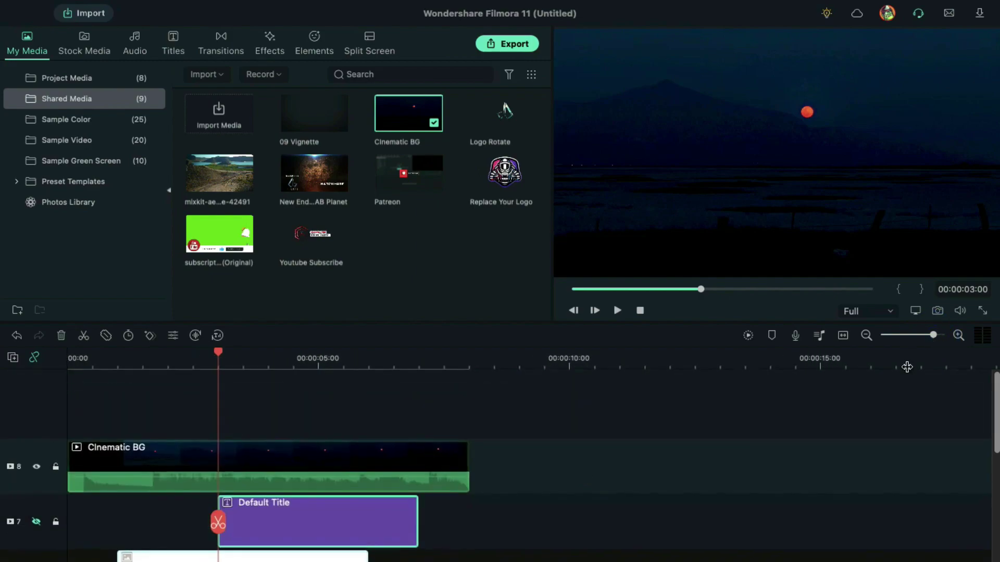
left_click(89, 369)
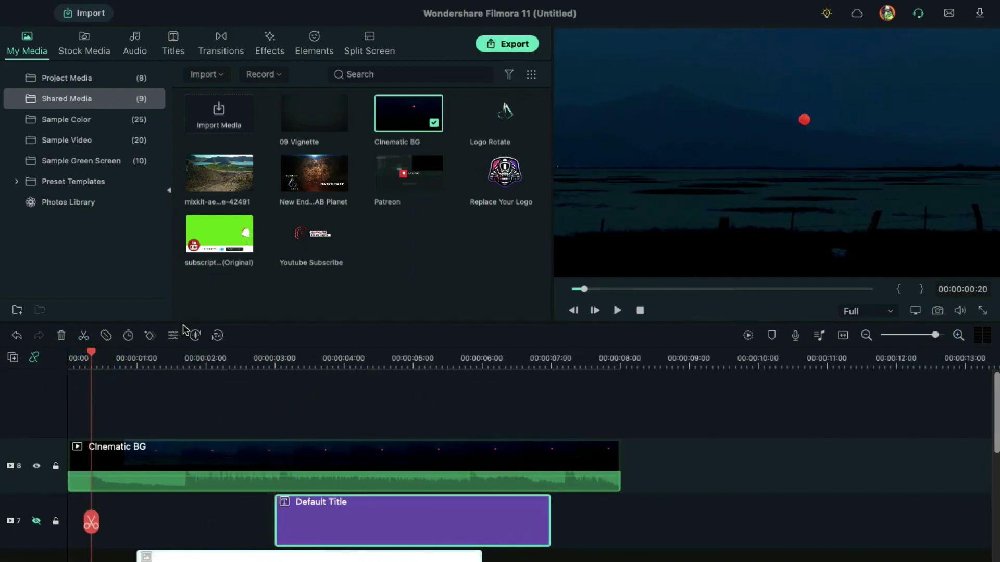
Step: Place the Cinematic Title Bounce video on a track above Cinematic BG
left_click(117, 78)
left_click_drag(408, 113, 106, 412)
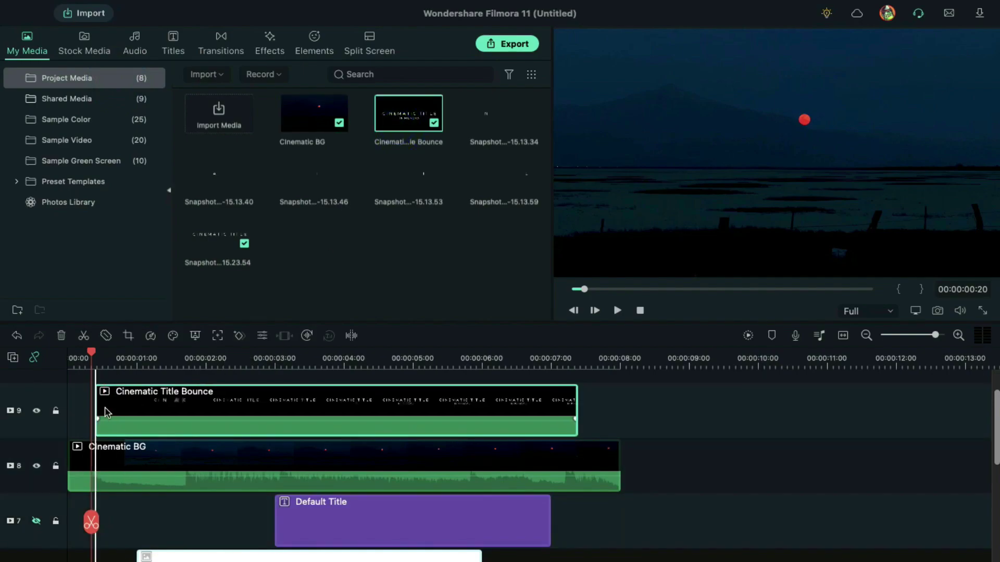
key("ctrl+equal")
Step: Set the title video's blending mode to Linear Dodge
double_click(492, 395)
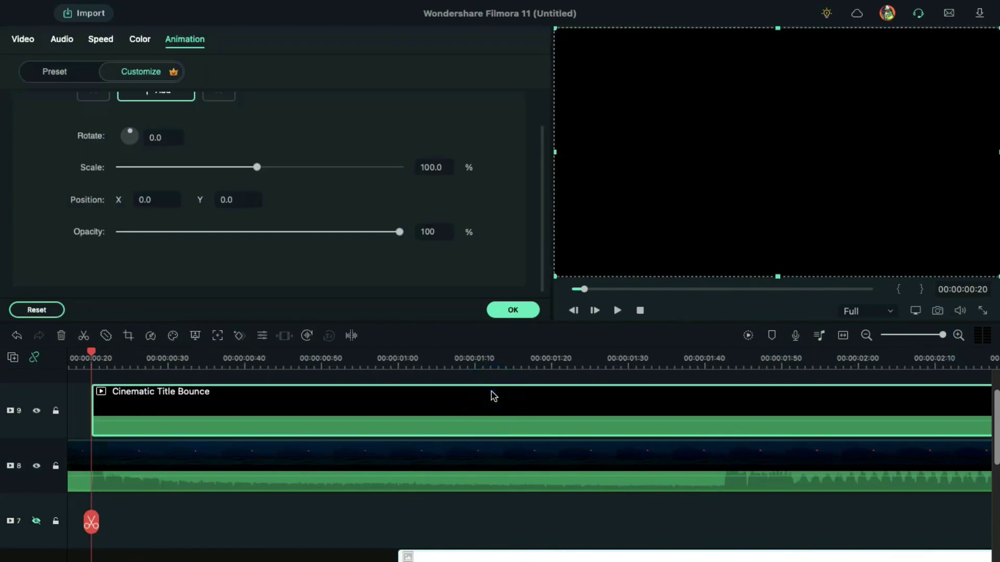
left_click(23, 40)
scroll(263, 258, "down", 2)
left_click(261, 246)
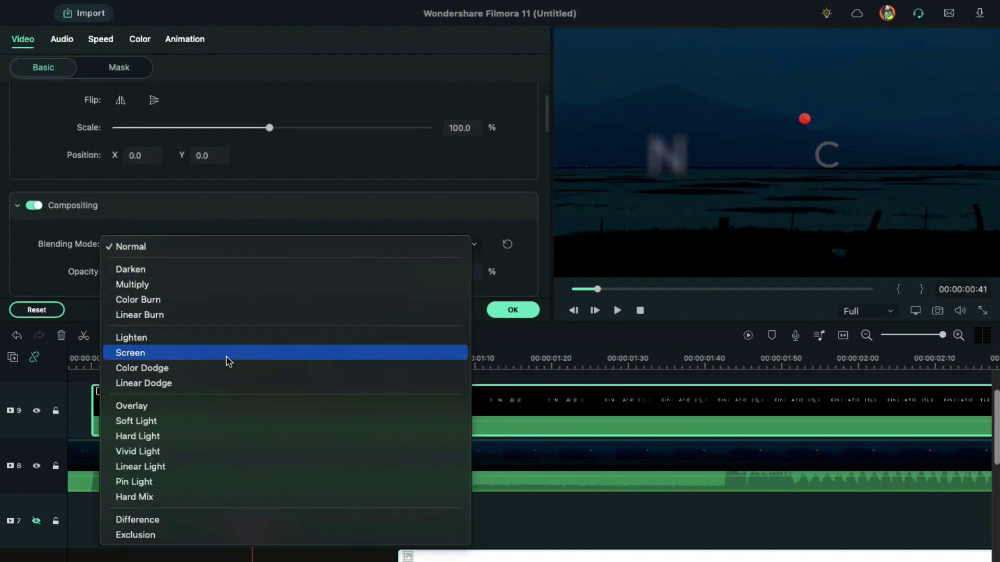
left_click(228, 382)
scroll(379, 405, "down", 5)
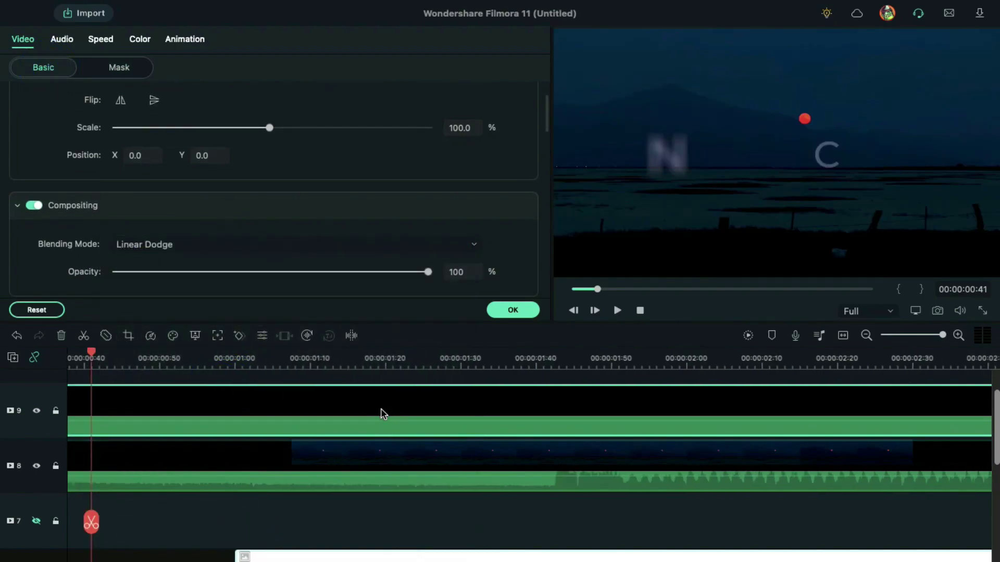
left_click_drag(89, 358, 123, 361)
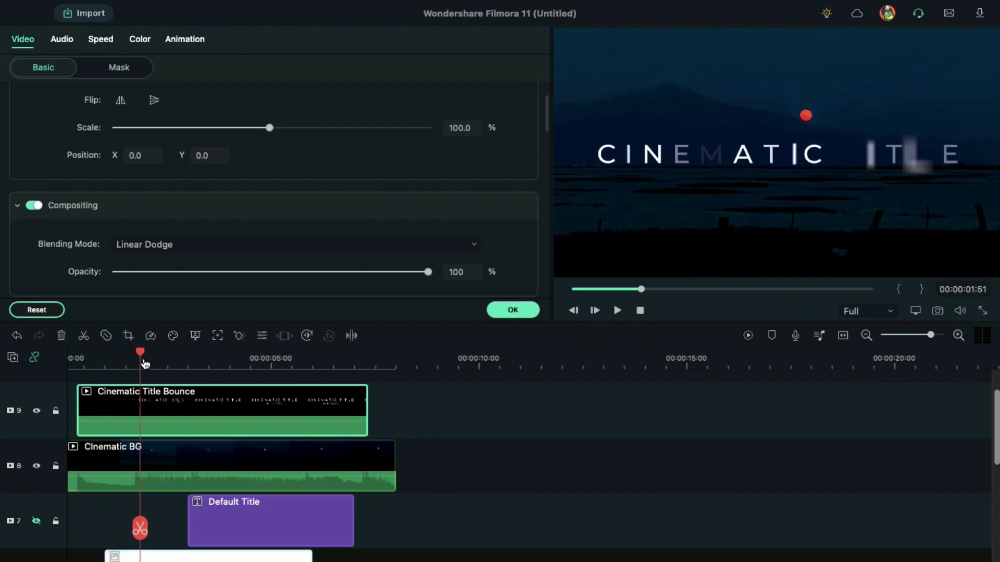
Step: Keyframe the title video down to 70% scale and Cinematic BG opacity to 0
left_click(185, 39)
left_click(366, 358)
mouse_move(259, 207)
left_mouse_down()
mouse_move(222, 208)
mouse_move(247, 251)
left_mouse_up()
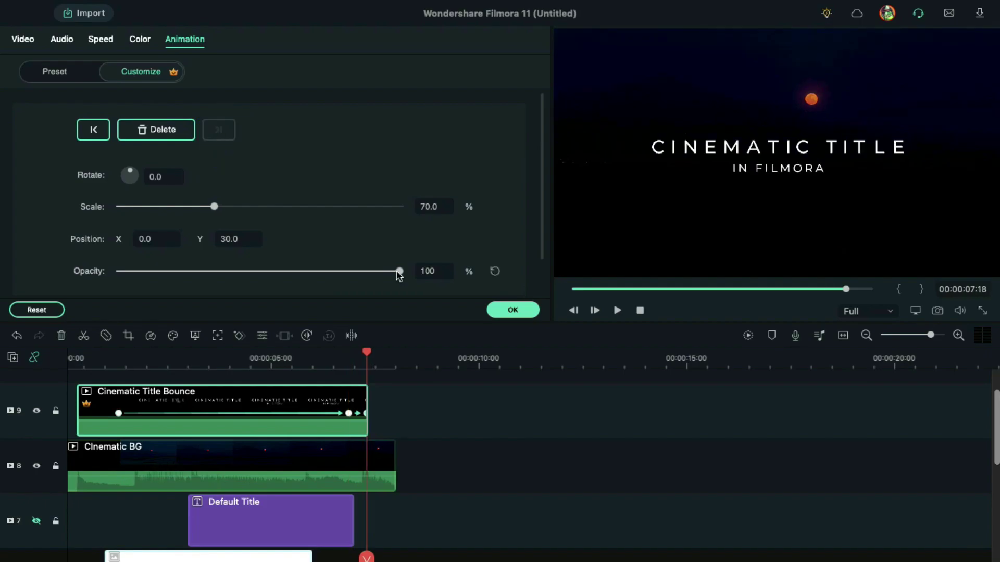
left_click(356, 468)
left_click_drag(399, 271, 116, 271)
Step: Confirm the background fade and add Cinema 21:9 bars stretched to the sequence end
left_click(512, 309)
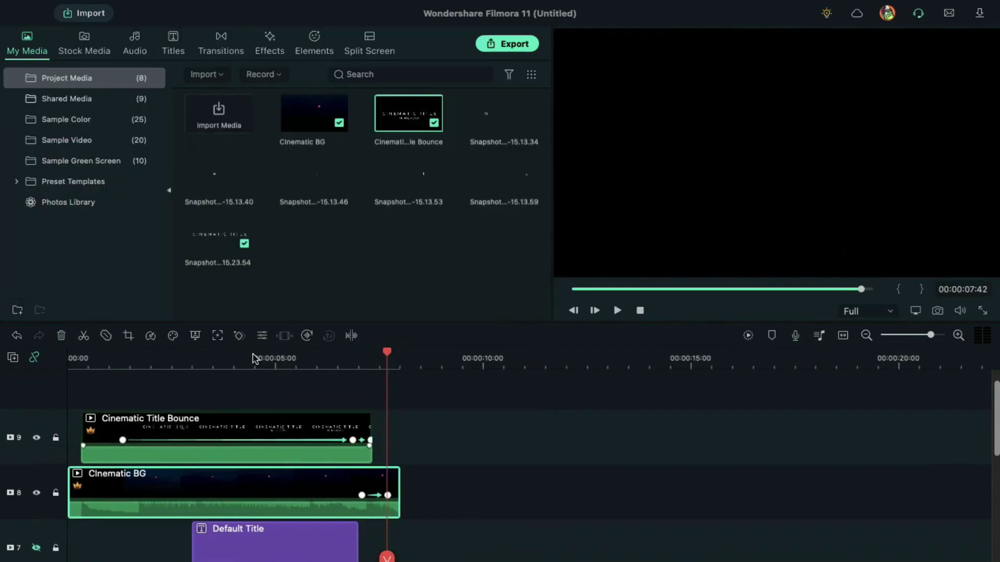
left_click(268, 53)
left_click_drag(406, 116, 157, 407)
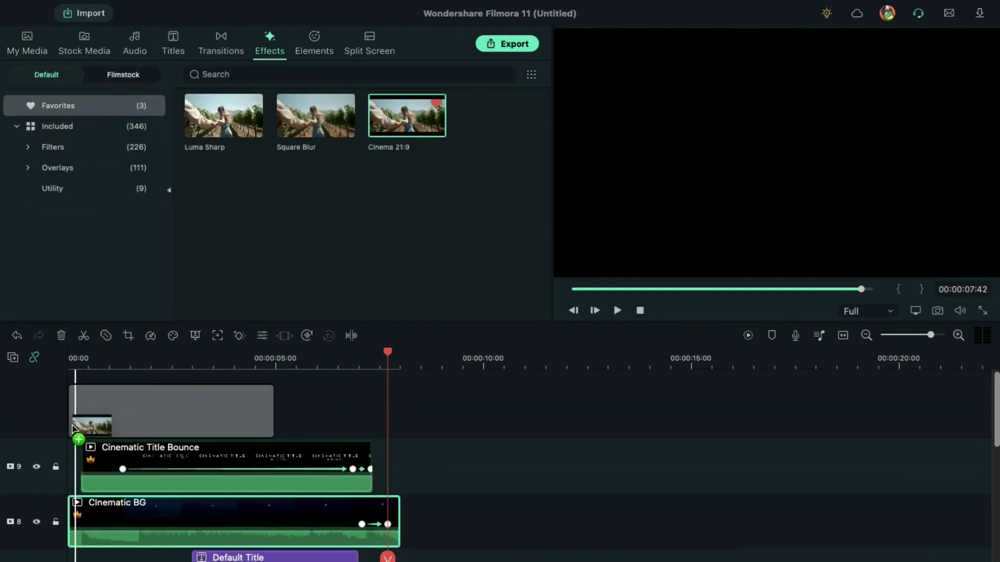
left_click_drag(274, 406, 401, 406)
Step: Confirm the Cinema 21:9 settings and export the video as Final Cinematic Title
double_click(305, 412)
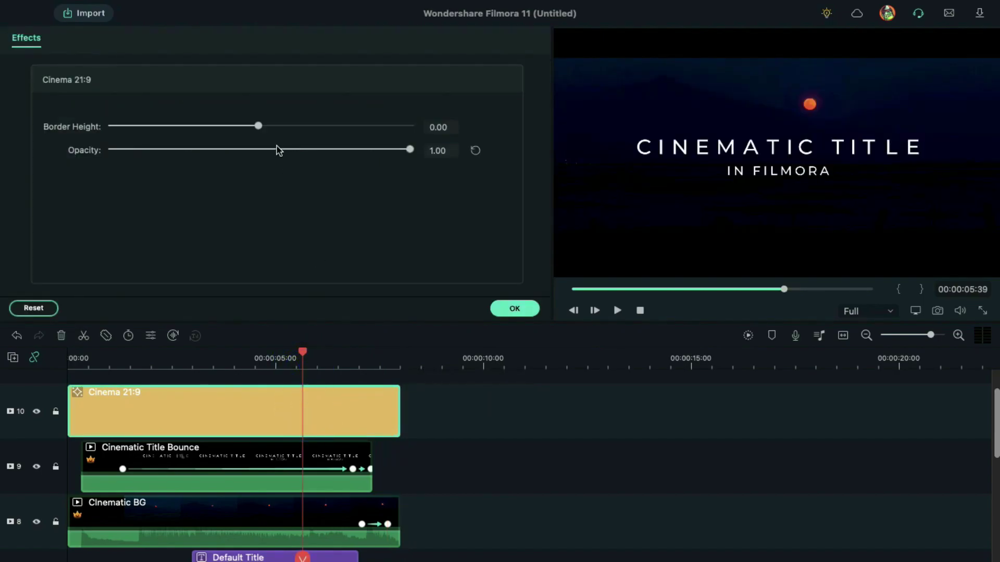
left_click(506, 313)
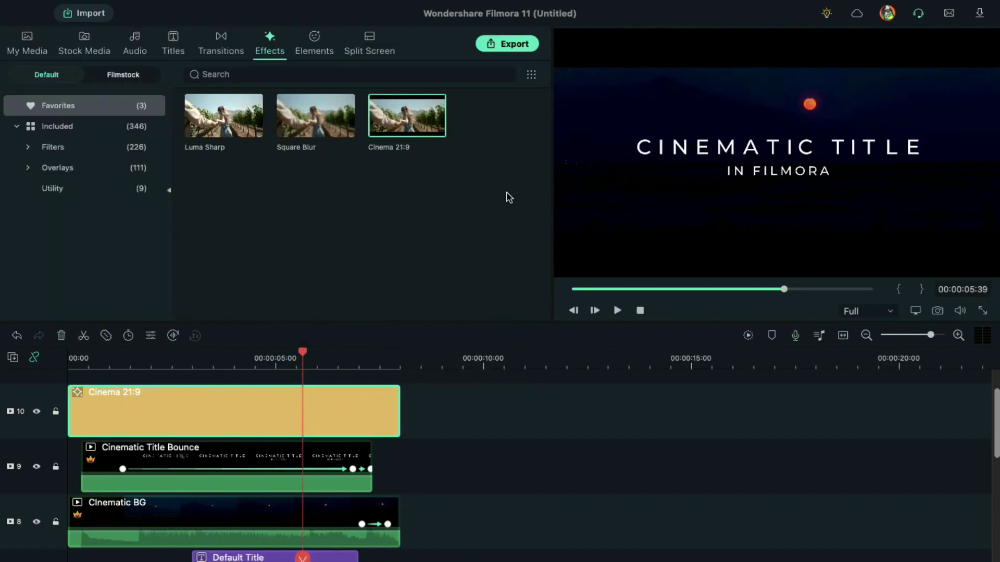
left_click(507, 44)
left_click(732, 516)
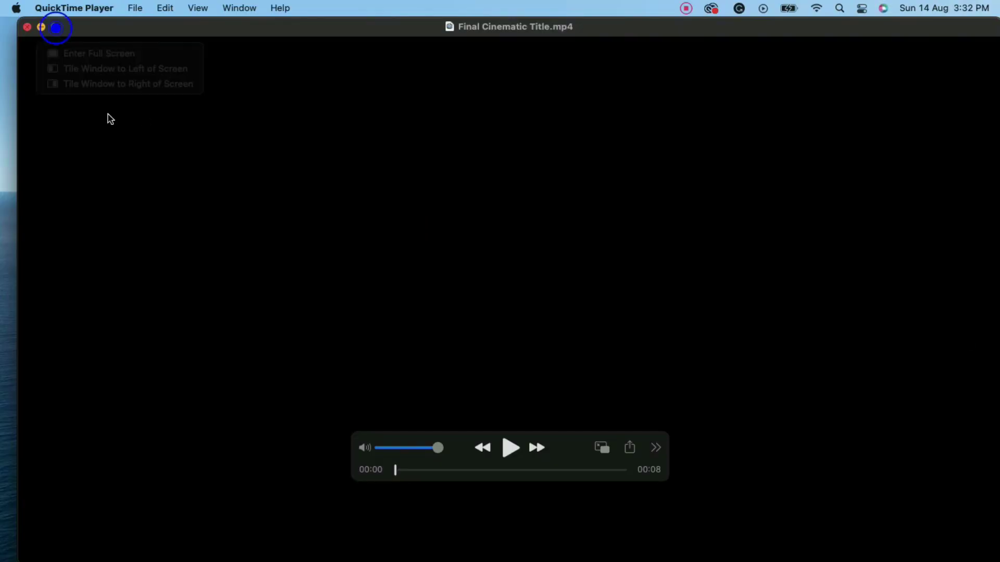
Step: Switch QuickTime Player to full screen and start playing Final Cinematic Title.mp4
key("ctrl+super+f")
key("space")
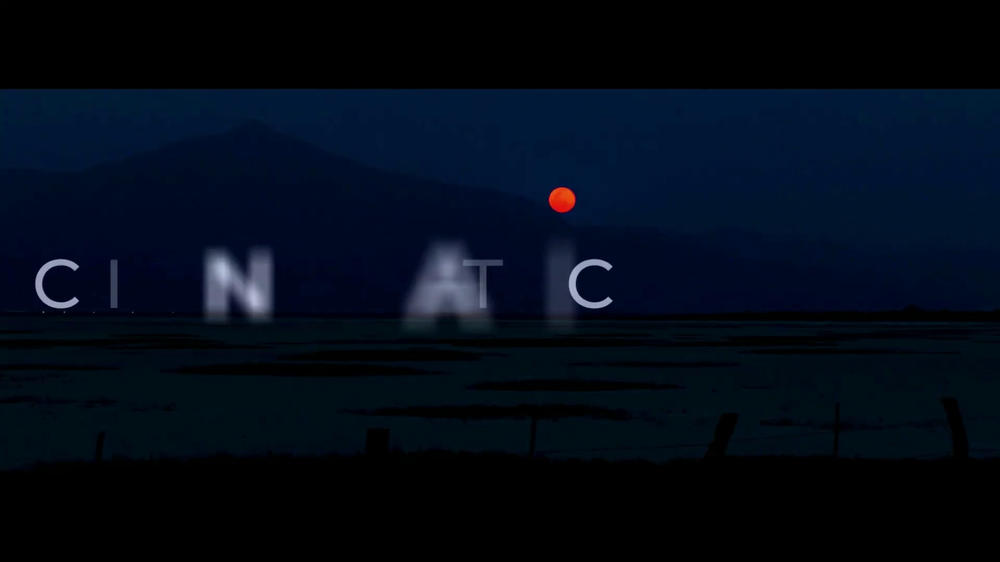